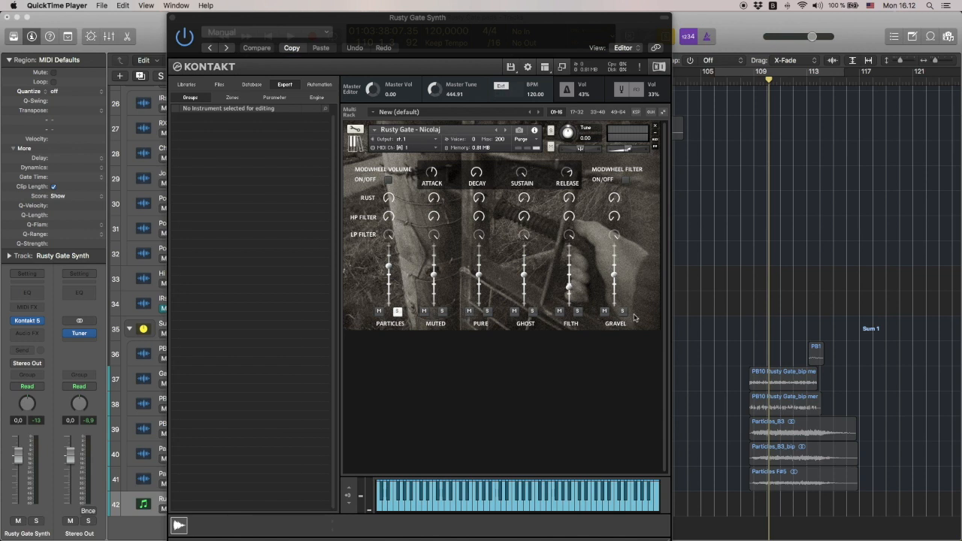
Unsolo the Particles layer and audition the Muted and Pure layers in turn, leaving only Pure soloed
left_click(390, 267)
left_click(389, 267)
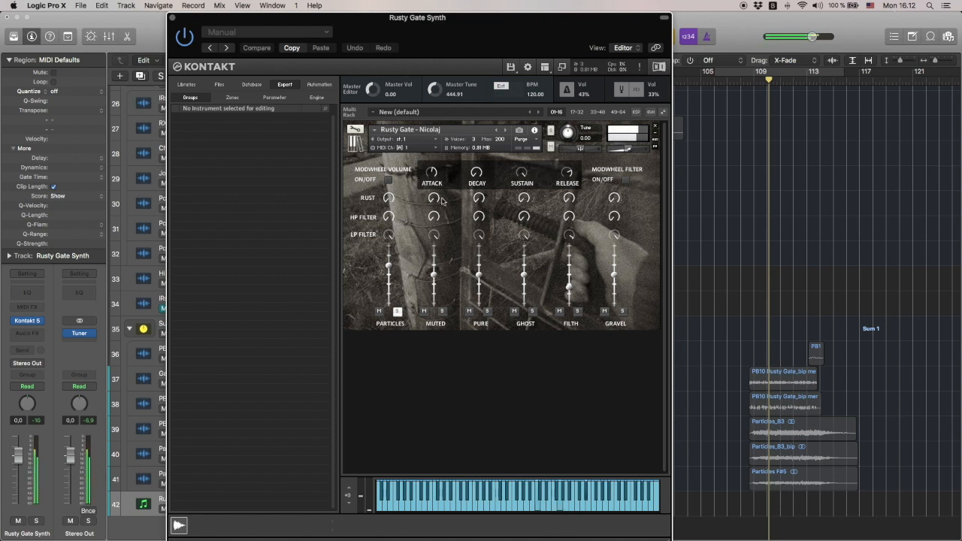
left_click(397, 311)
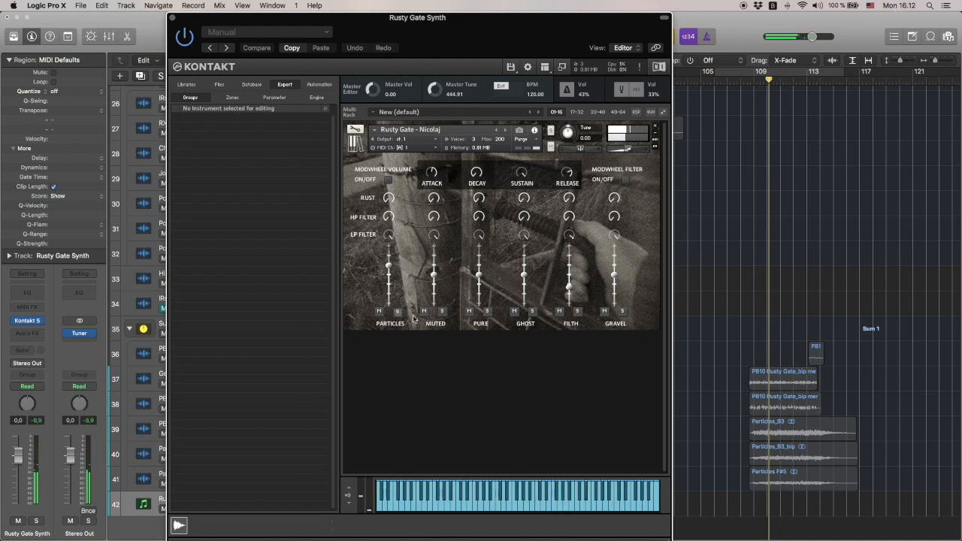
left_click(443, 311)
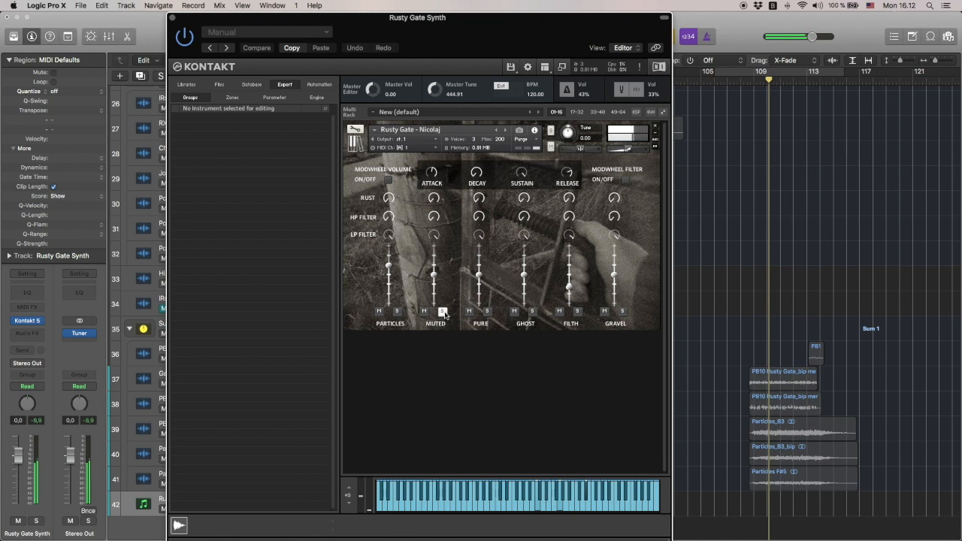
left_click(488, 311)
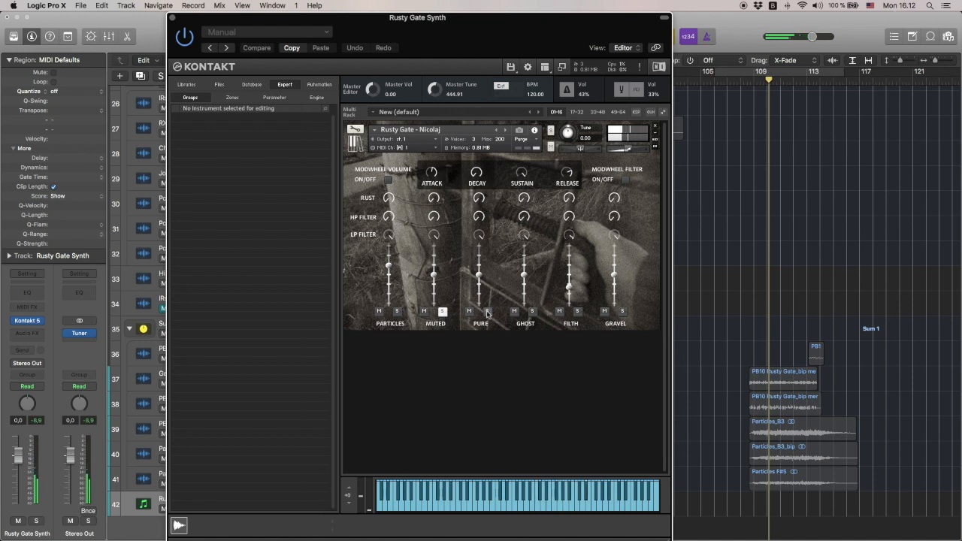
left_click(443, 312)
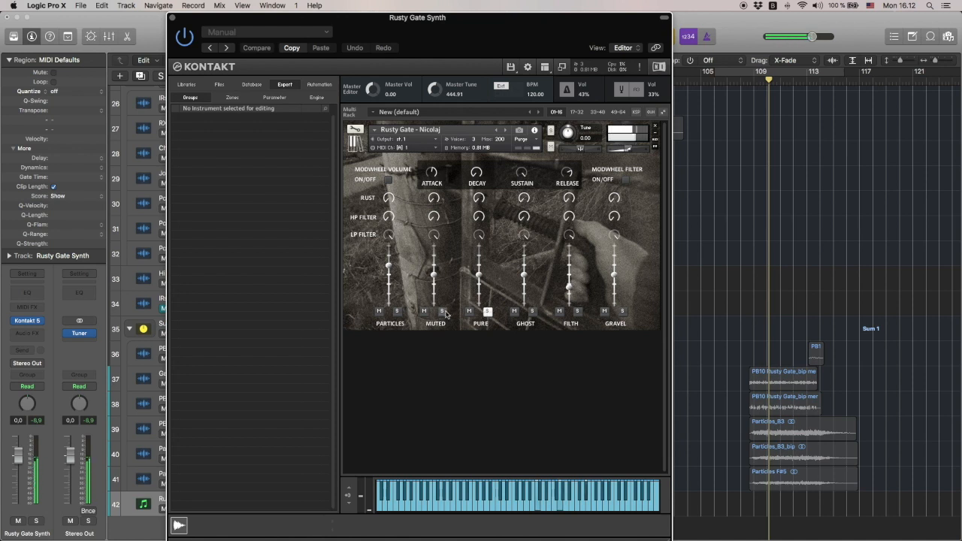
Audition the Ghost, Filth and Gravel layers in turn, leaving only Gravel soloed
left_click(533, 312)
left_click(488, 311)
left_click(577, 311)
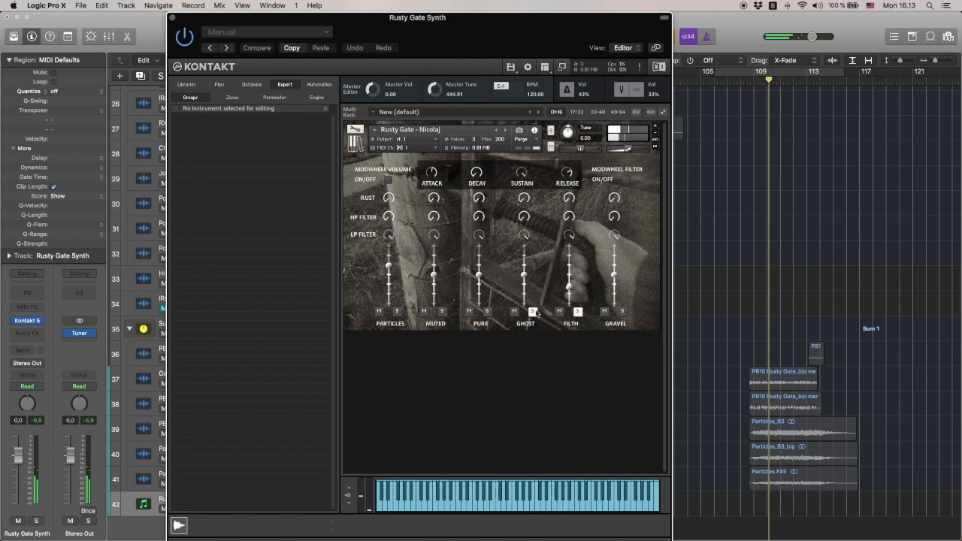
left_click(533, 311)
left_click(623, 312)
left_click(577, 311)
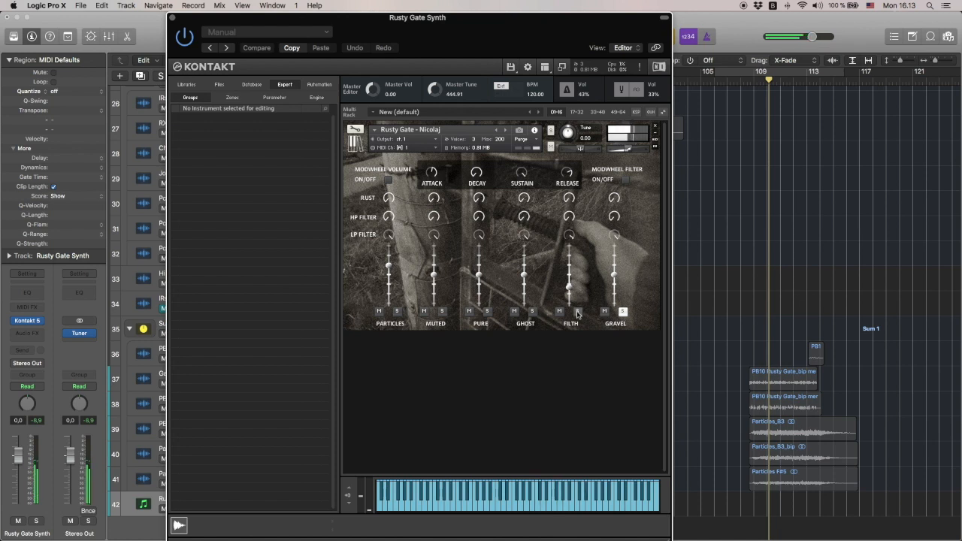
Solo the Pure and Particles layers together with Gravel, and close the Rusty Gate Synth instrument window
left_click(487, 312)
left_click(397, 312)
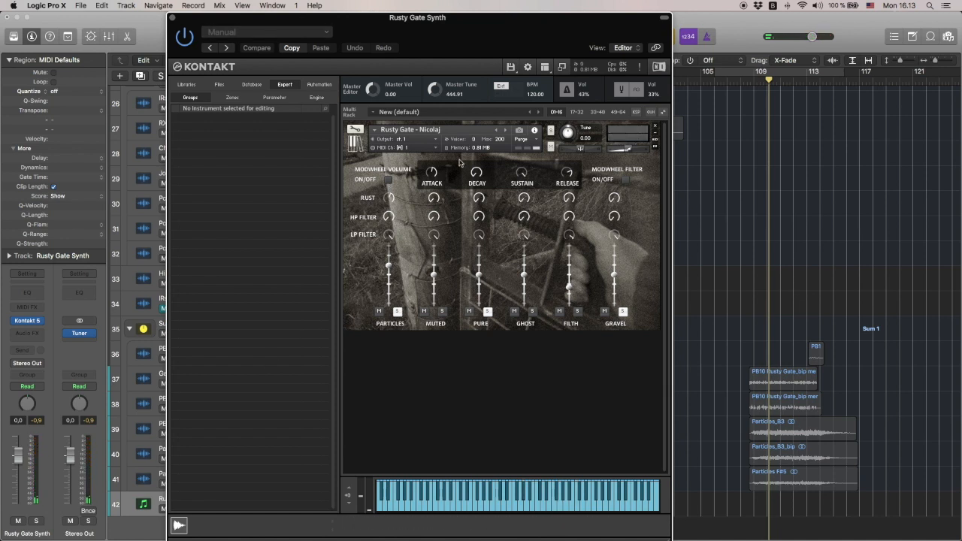
left_click(173, 18)
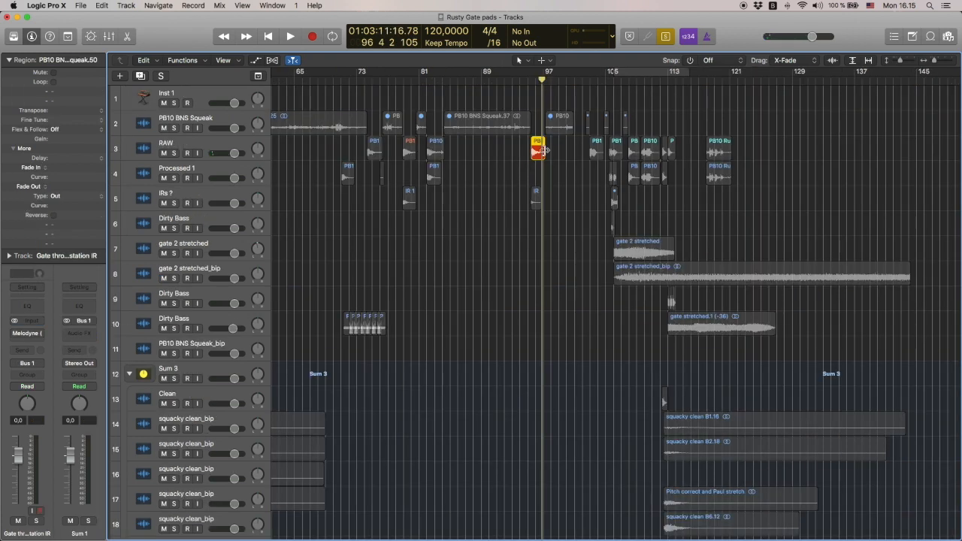
Play the selected squeak region on the RAW track and the IR 1 region on the IRs ? track
key("space")
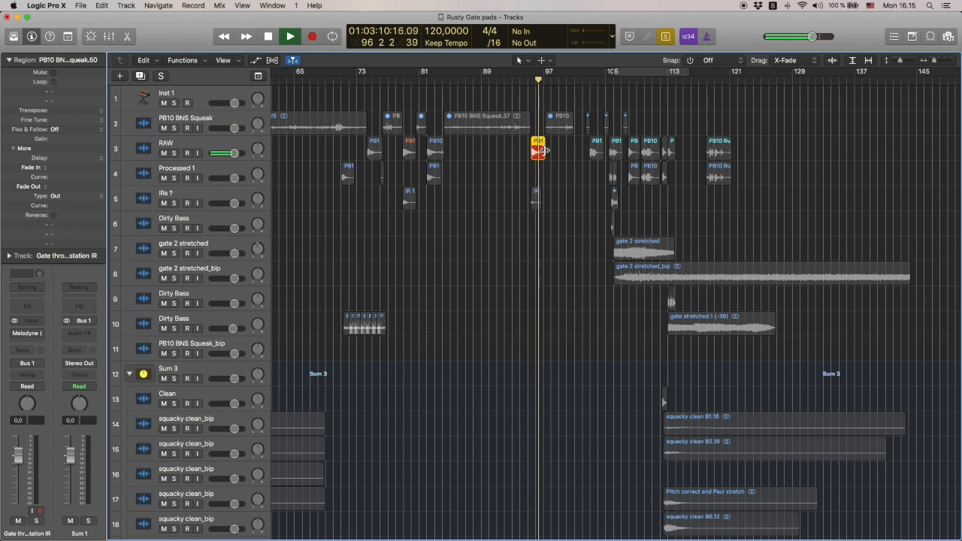
key("space")
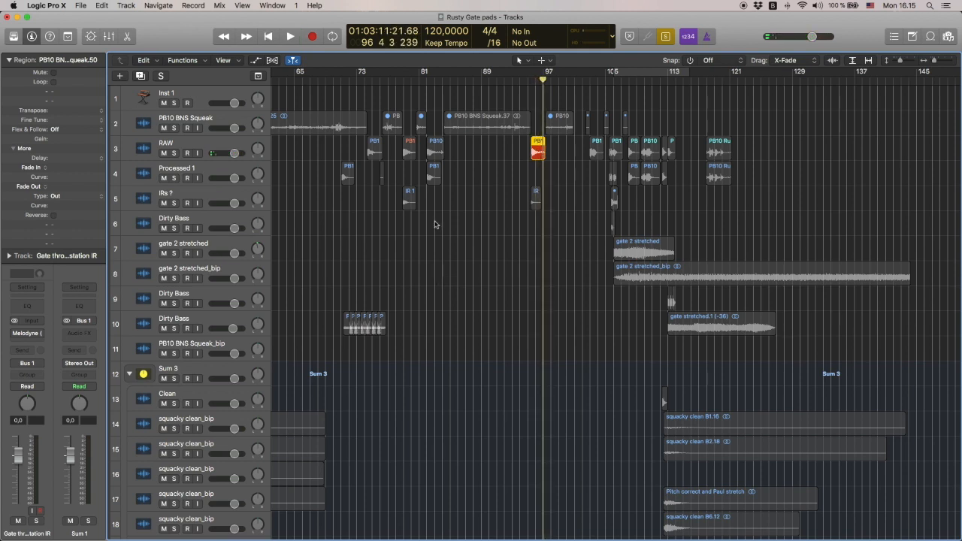
left_click(409, 202)
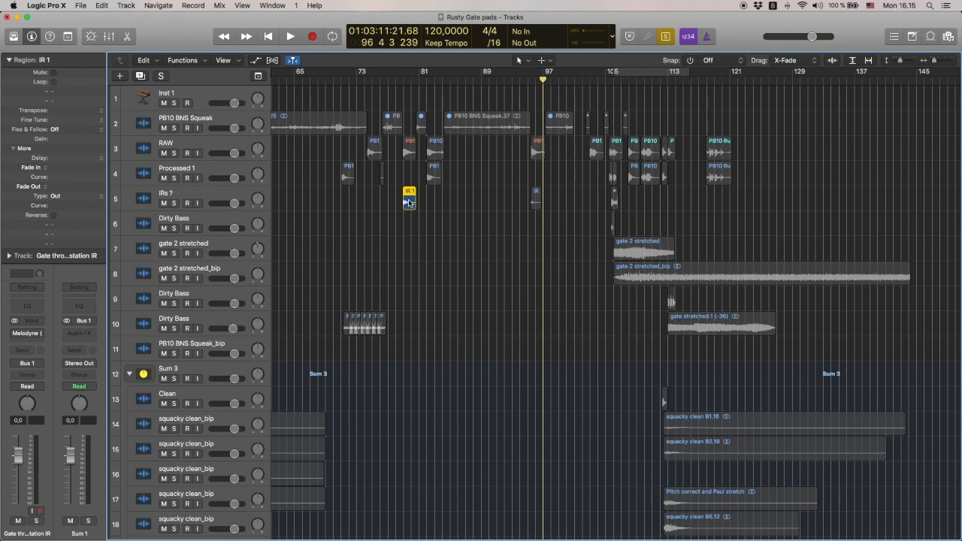
key("shift+space")
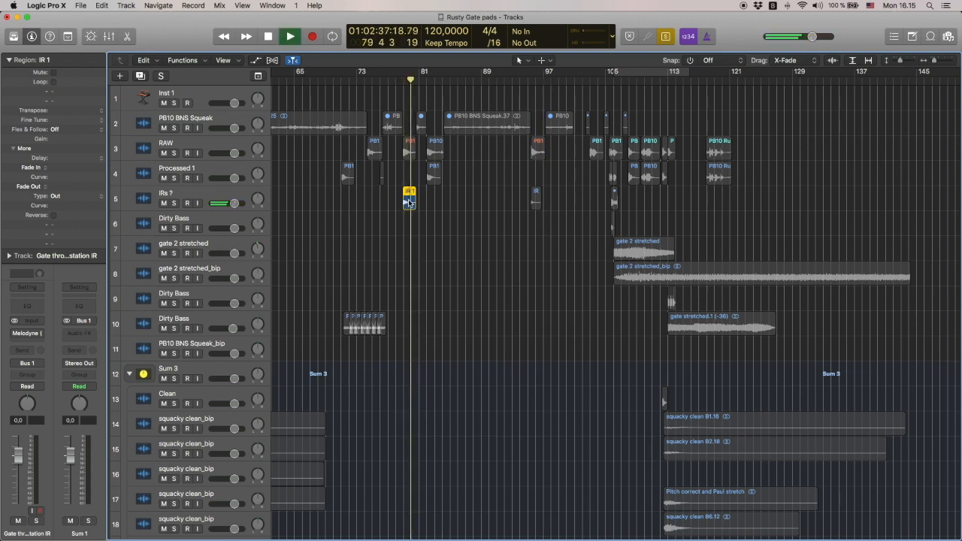
key("space")
Inspect the Space Designer reverb using IR 1 on the Gate through station IR track and play its PB10 Rusty Gate_bip.1 region
scroll(430, 219, "down", 10)
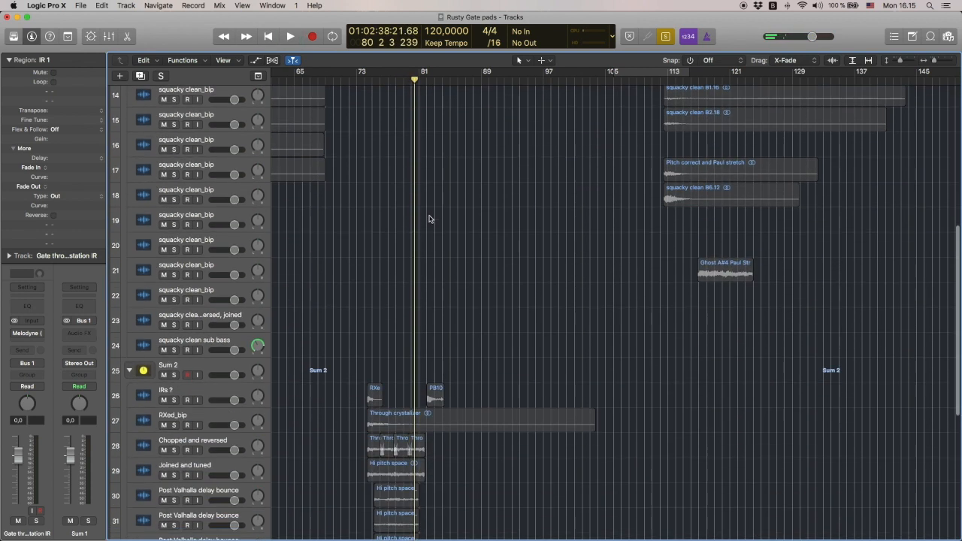
scroll(430, 220, "down", 10)
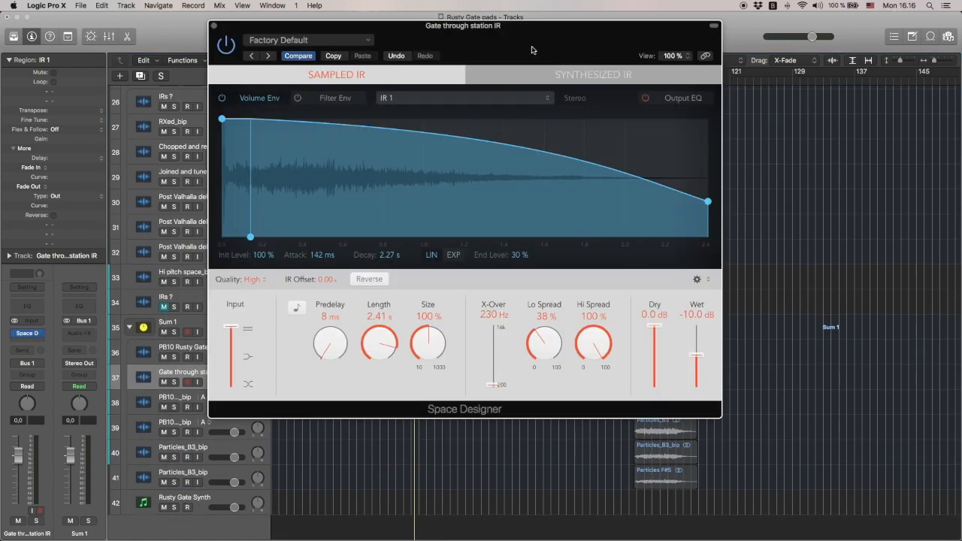
left_click_drag(531, 50, 530, 46)
left_click_drag(384, 339, 427, 283)
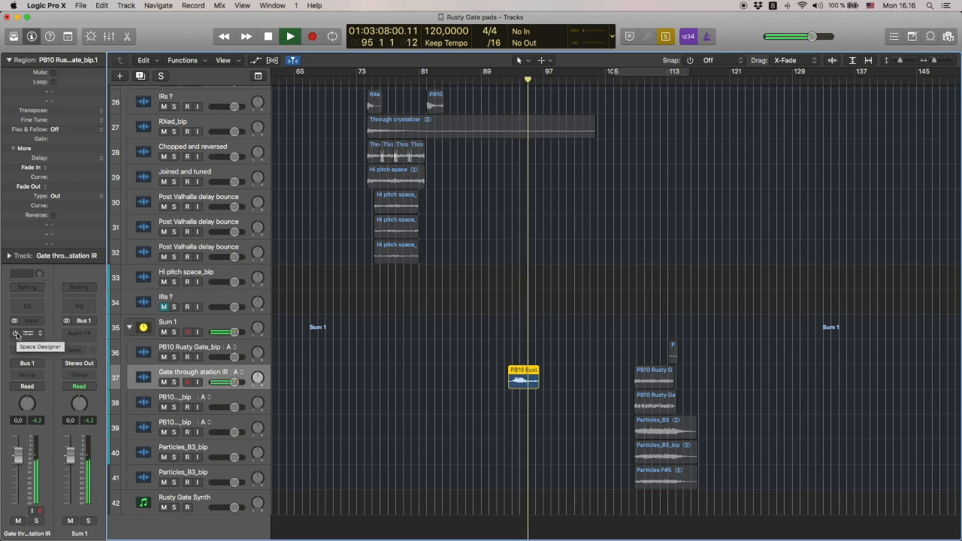
key("space")
Play the PB10 Rusty Gate_bip merged region and the PB10 Rusty Gate_bip merged_bip region on the track below it
scroll(552, 359, "up", 3)
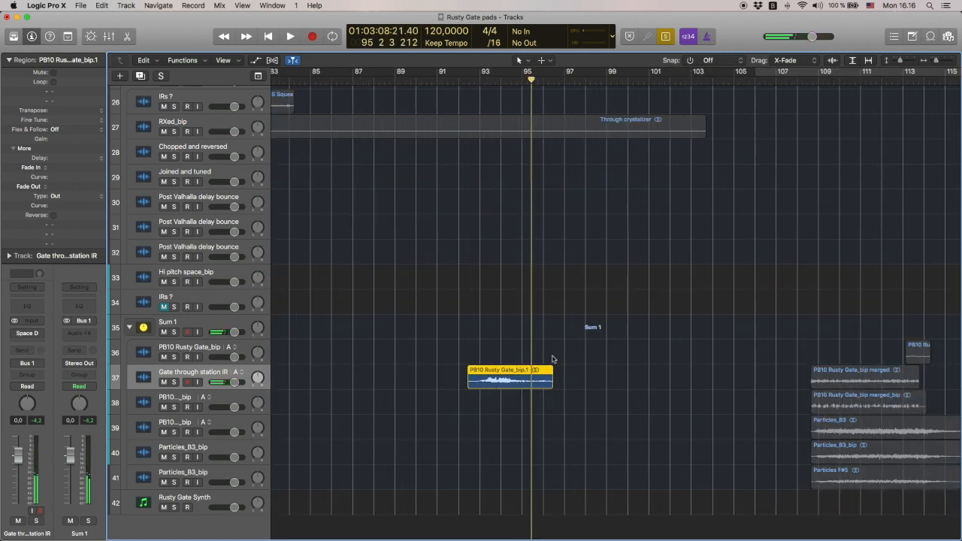
scroll(674, 392, "right", 6)
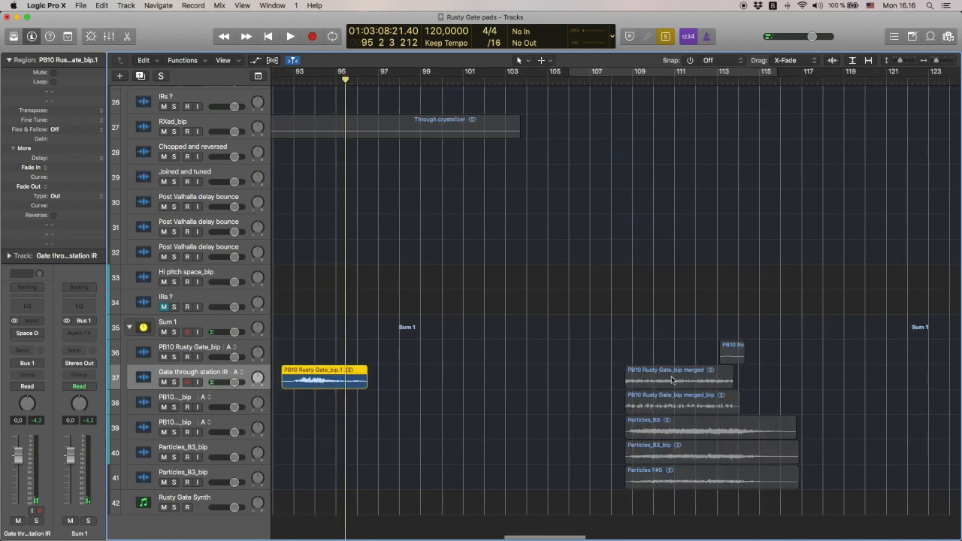
left_click(672, 380)
key("shift+space")
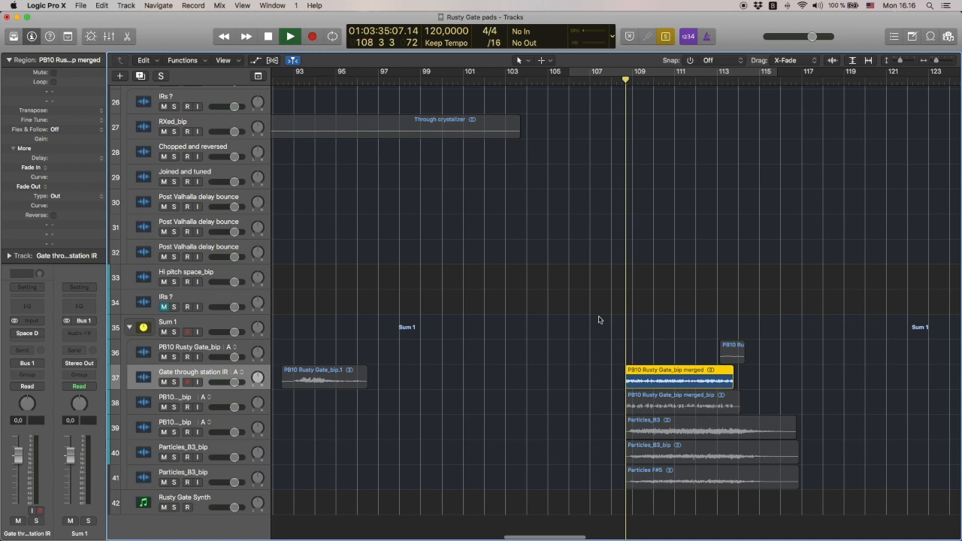
key("Down")
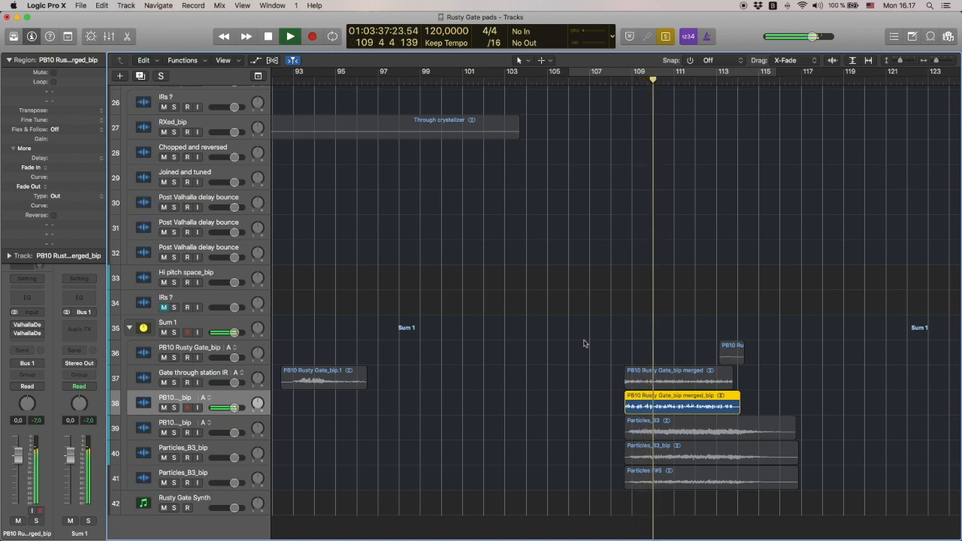
key("space")
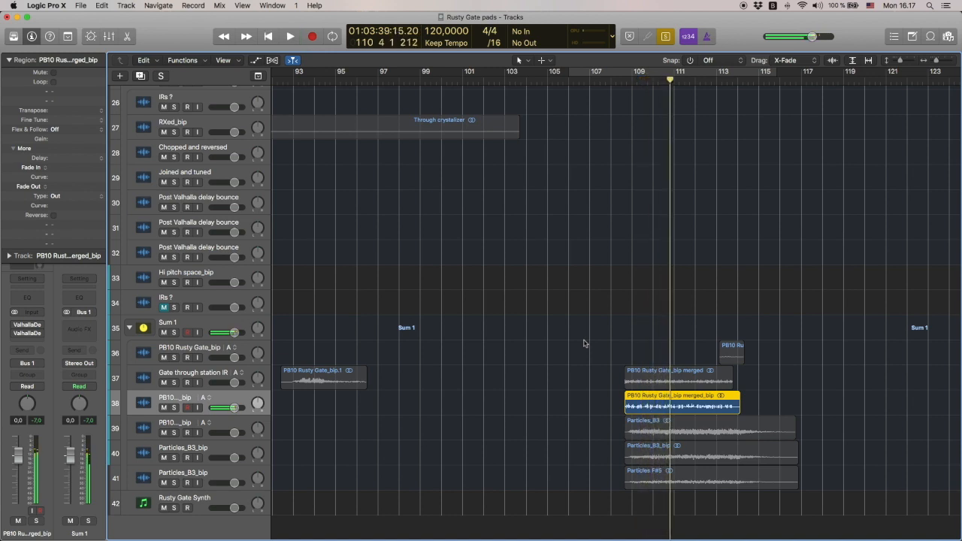
Examine the merged_bip track's two ValhallaDelay plug-ins side by side while playing its region, and close both
left_click(27, 333)
left_click(27, 333)
left_click_drag(284, 72, 743, 60)
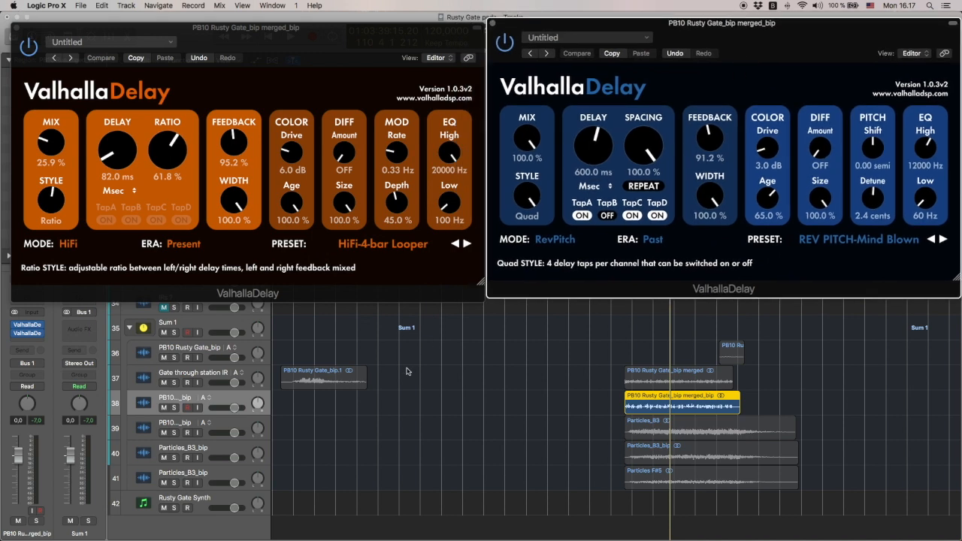
key("space")
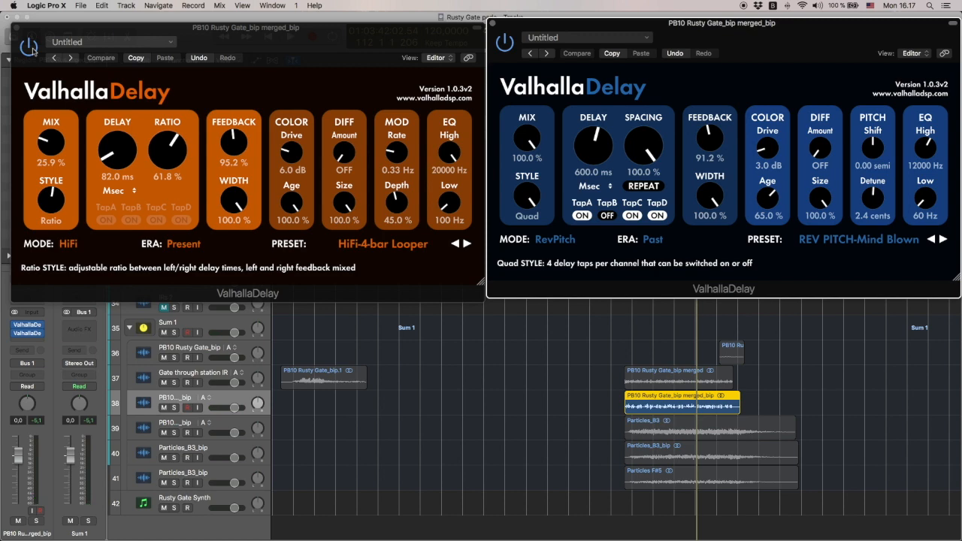
left_click(16, 28)
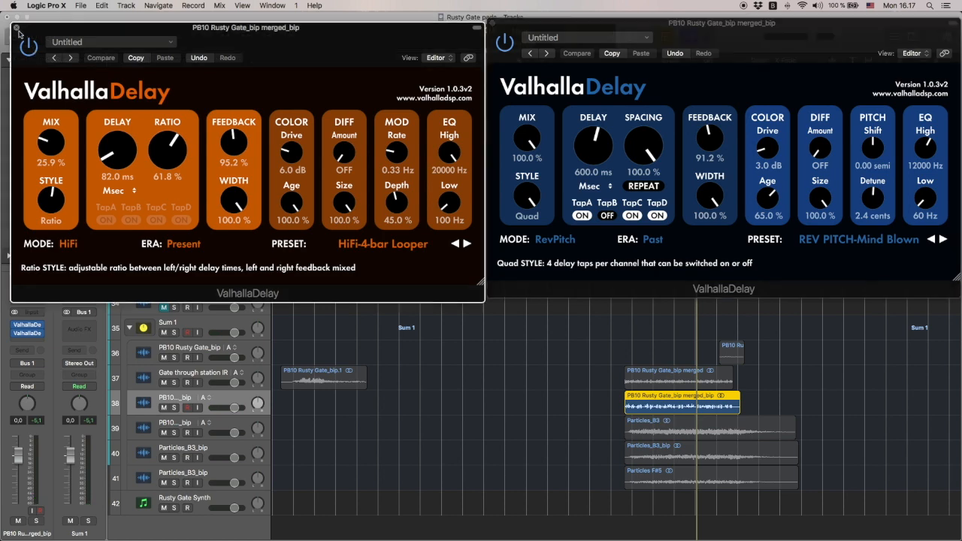
left_click(492, 23)
Play the Particles_B3_bip region while examining its FF Pro-Q 2 equalizer curve, and close the equalizer
left_click(681, 456)
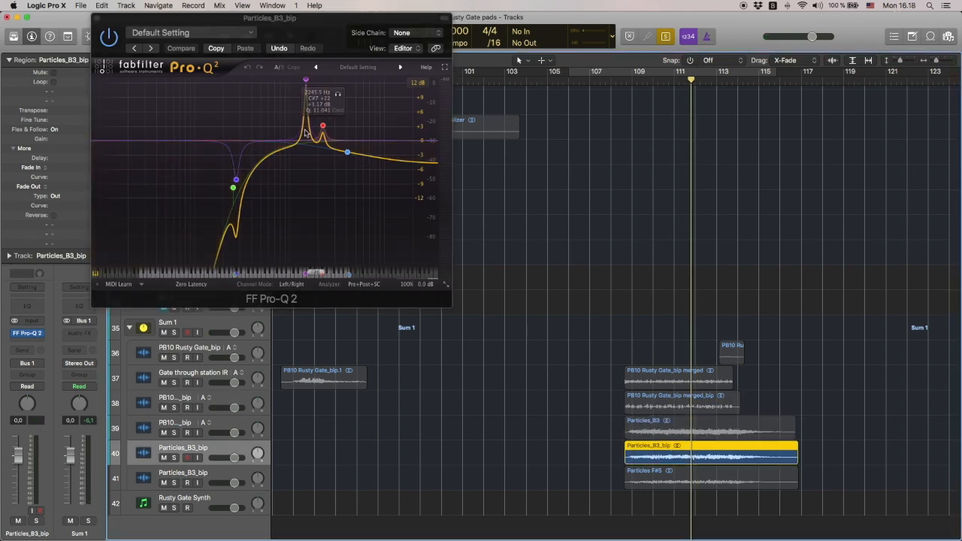
key("space")
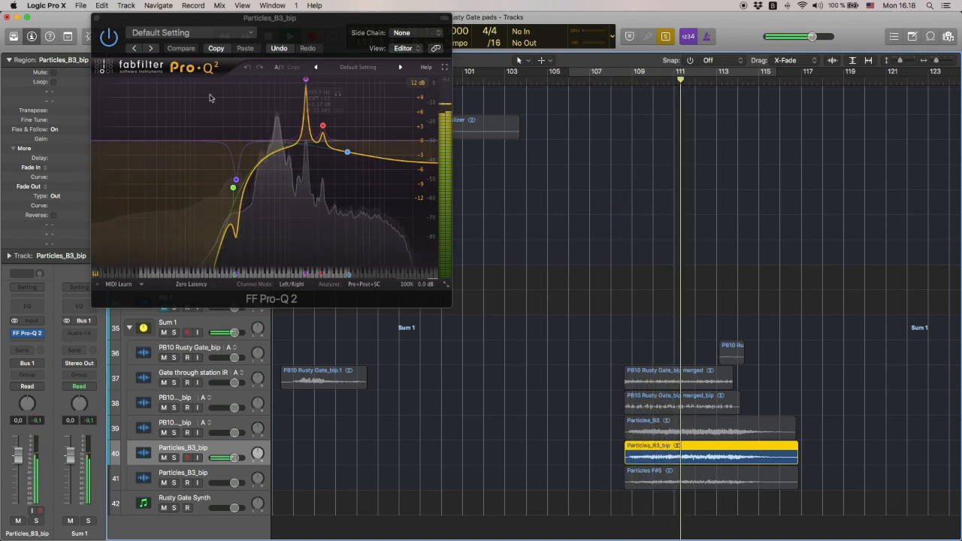
left_click(97, 18)
key("space")
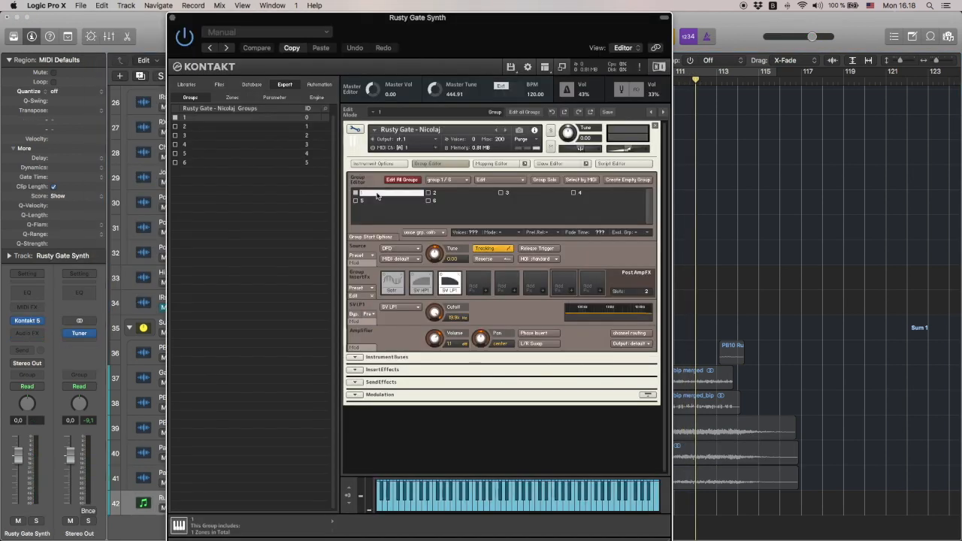
Show the Mapping Editor for group 1 in the Rusty Gate instrument and select its Particles zone
left_click(501, 165)
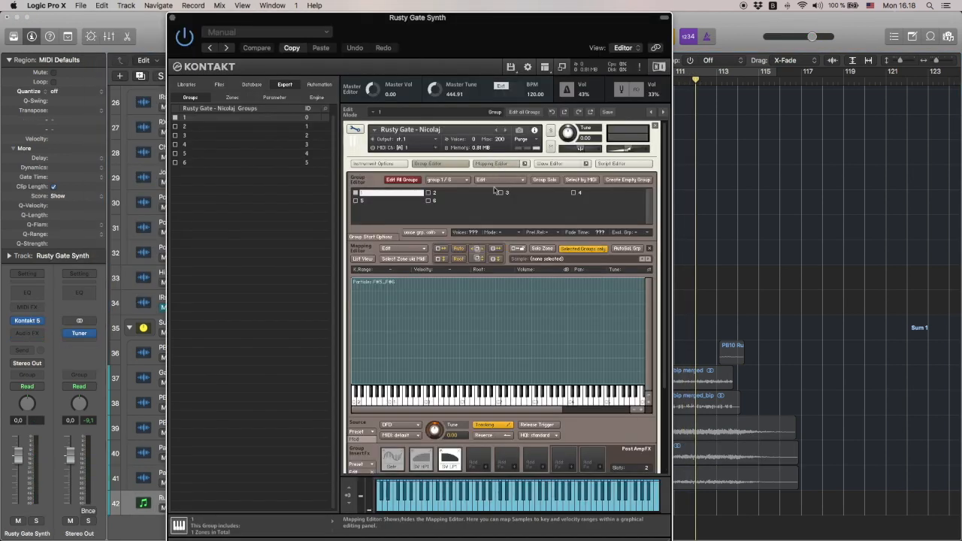
left_click(480, 357)
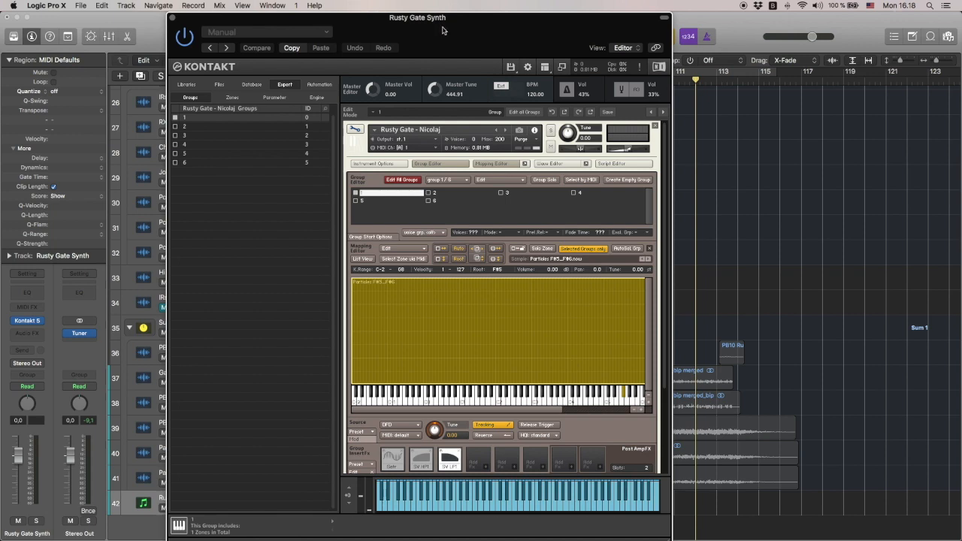
left_click_drag(452, 20, 350, 20)
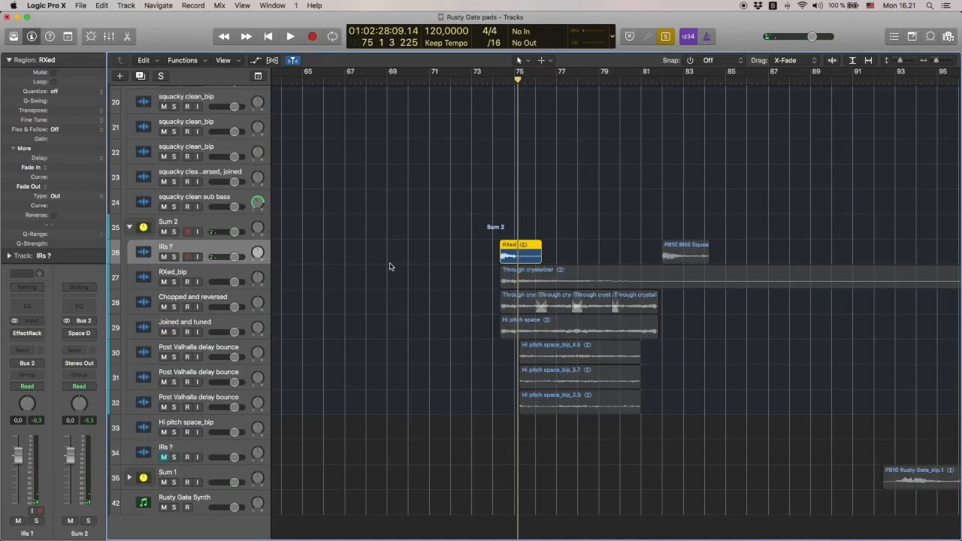
Inspect the insert effects on the IRs ? and RXed_bip tracks while playing the Through crystalizer region, and close the FF Pro-Q 2
left_click(15, 334)
left_click(27, 335)
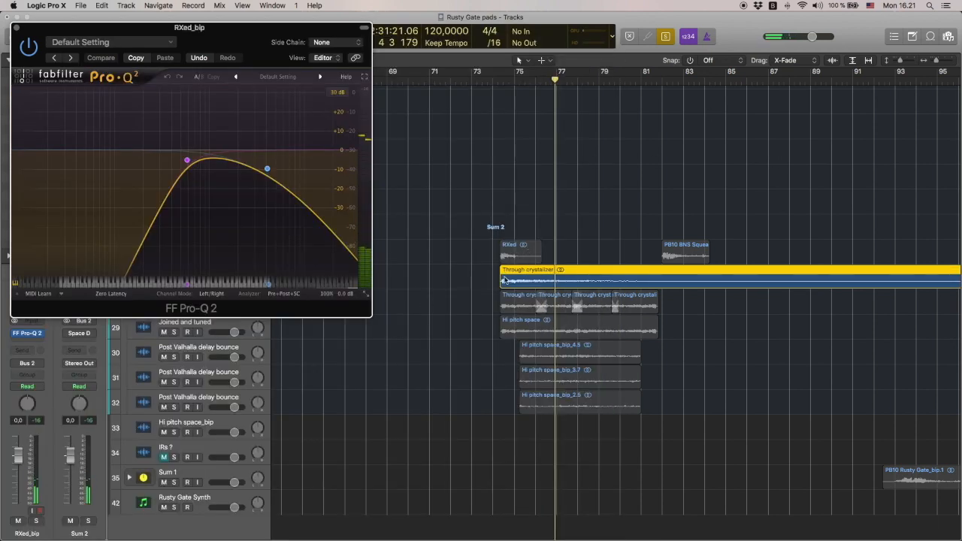
key("space")
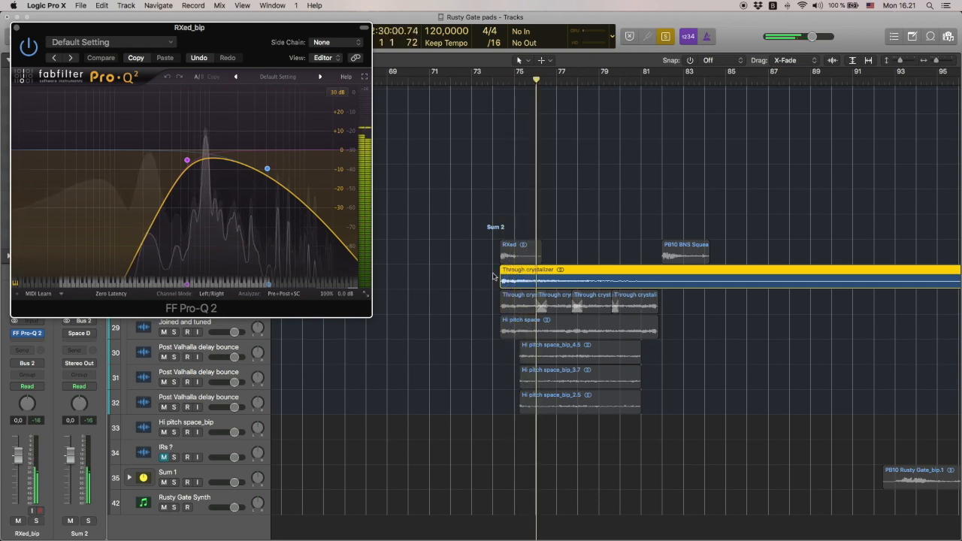
key("super+w")
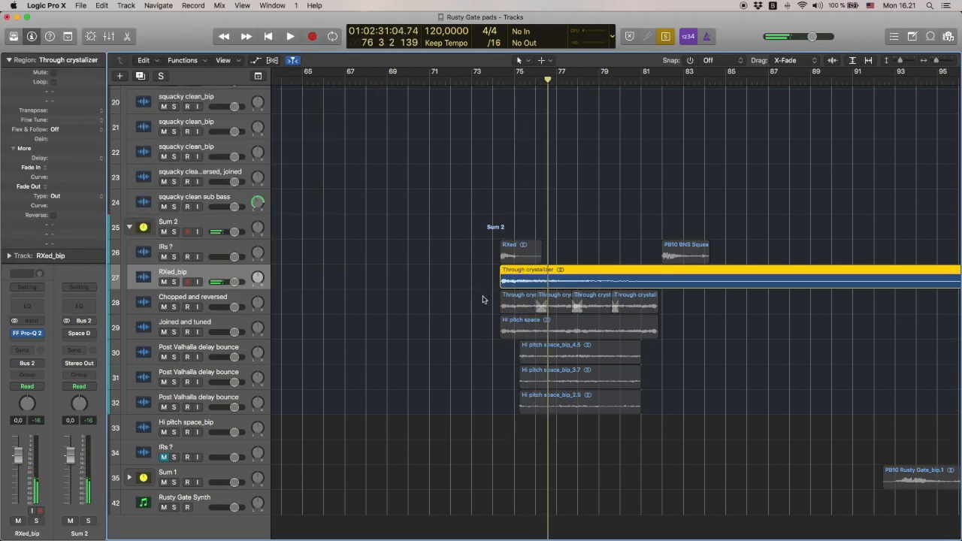
Play the four regions on the Chopped and reversed track and deselect them
left_click_drag(483, 299, 705, 307)
key("space")
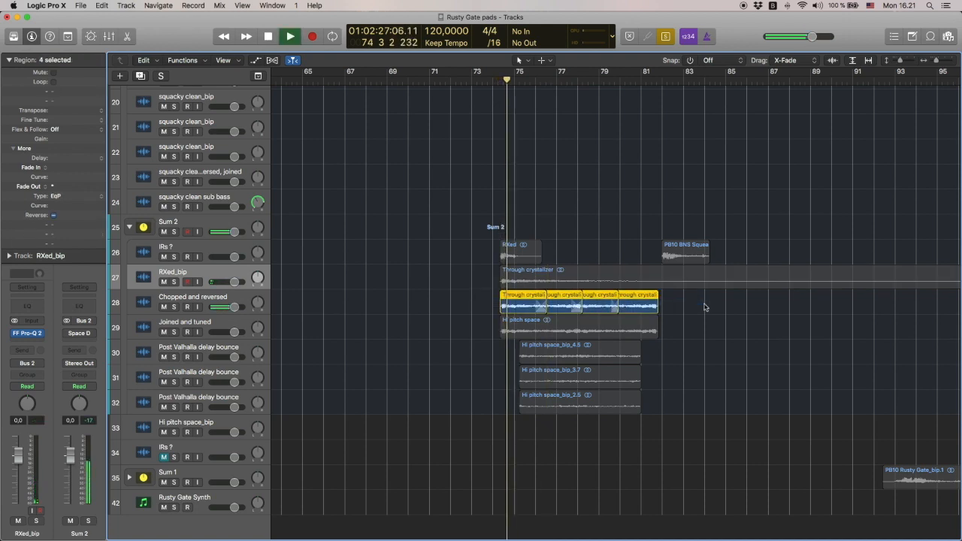
key("space")
left_click(705, 307)
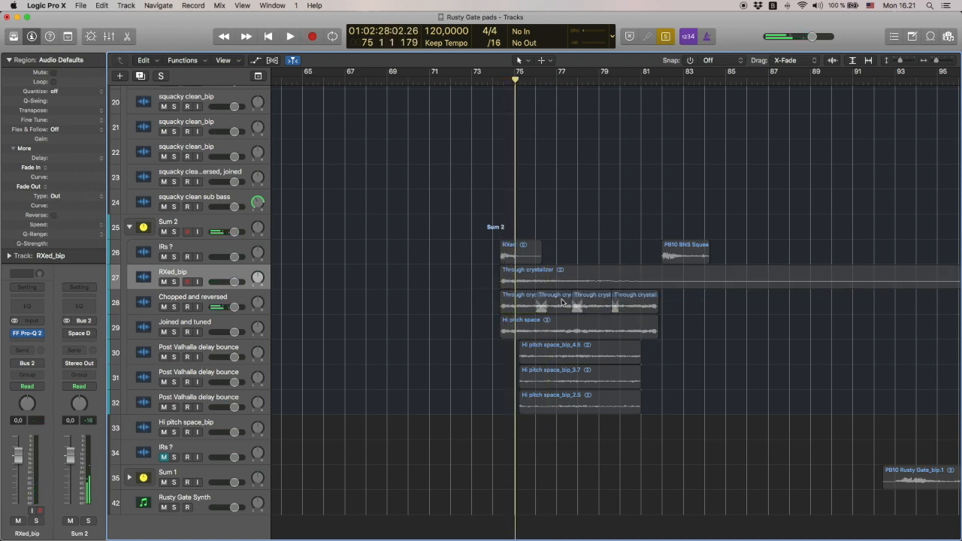
Play the Hi pitch space region on the Joined and tuned track while examining its ValhallaDelay settings
left_click(563, 302)
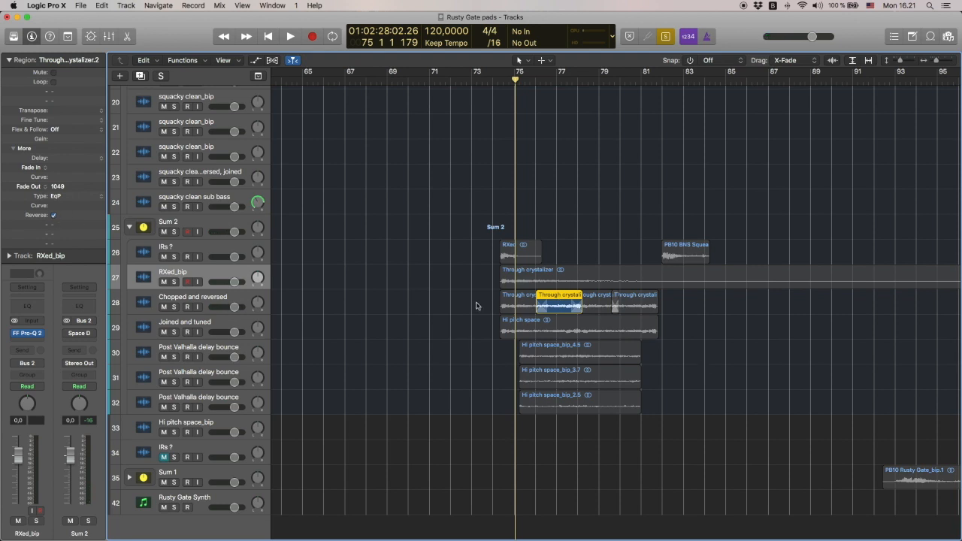
left_click(538, 332)
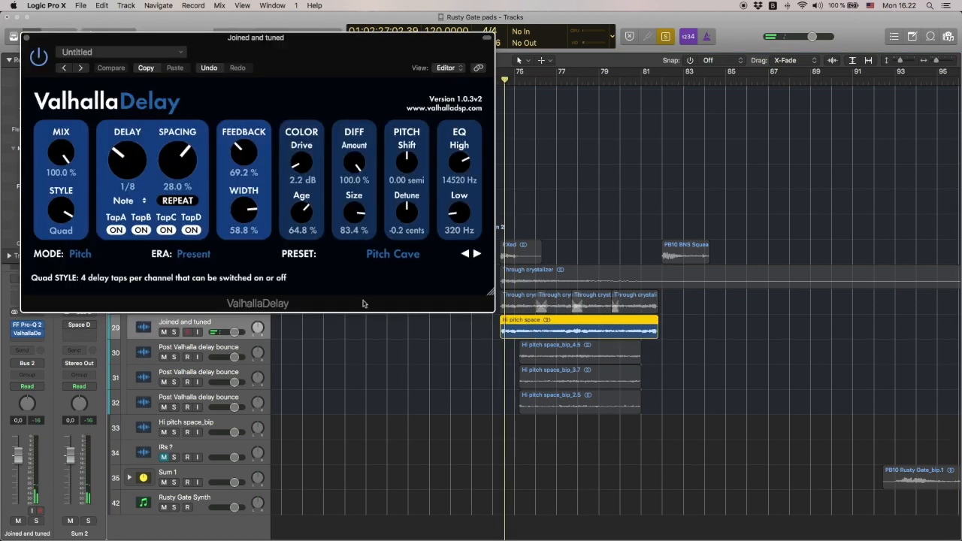
key("space")
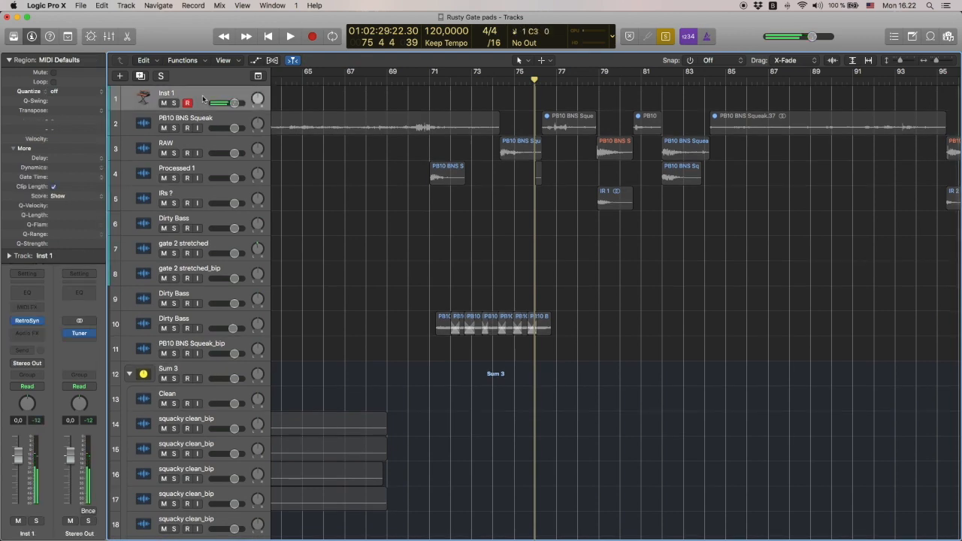
Play the Hi pitch space_bip_4.5 region, inspect the Pitch Correction effect on its track, and close that effect
scroll(326, 176, "down", 10)
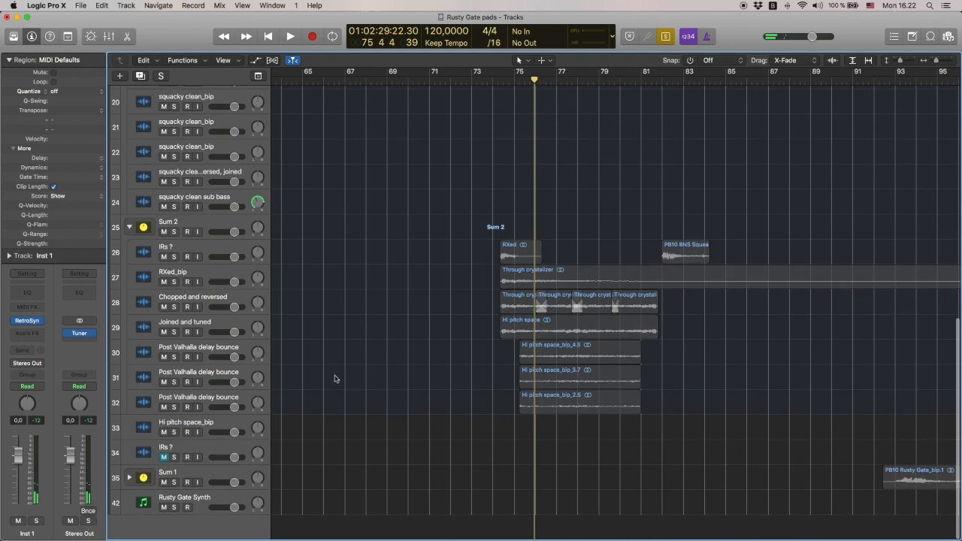
left_click(619, 360)
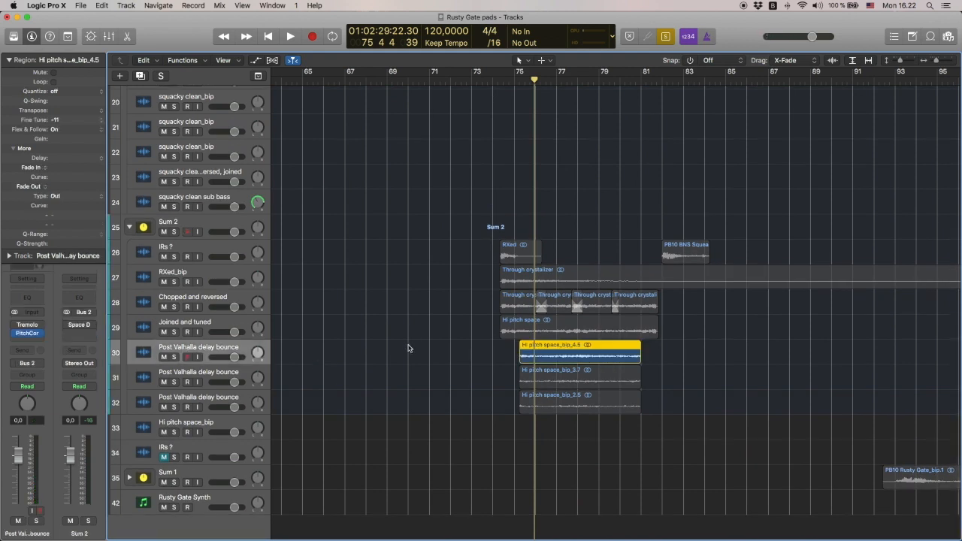
left_click(449, 349)
left_click(553, 354)
key("space")
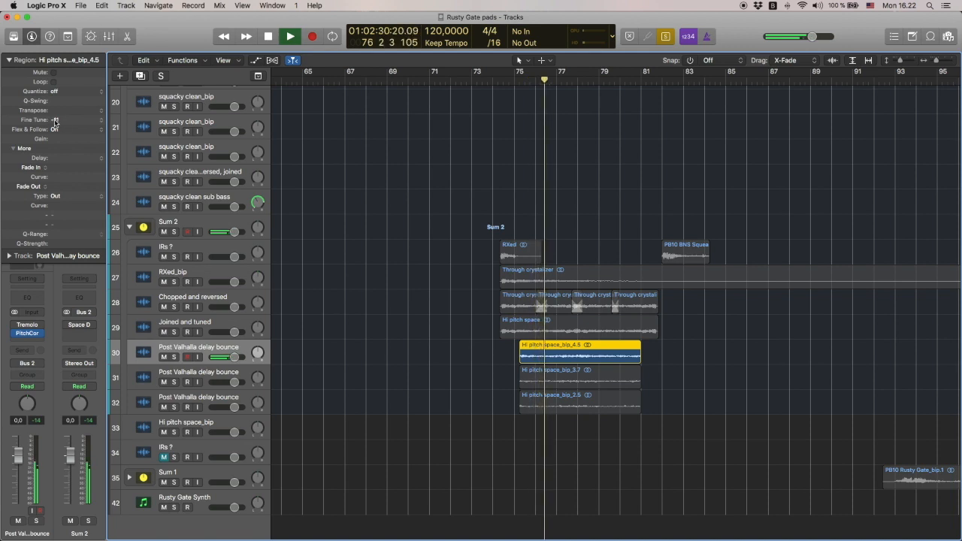
left_click(26, 334)
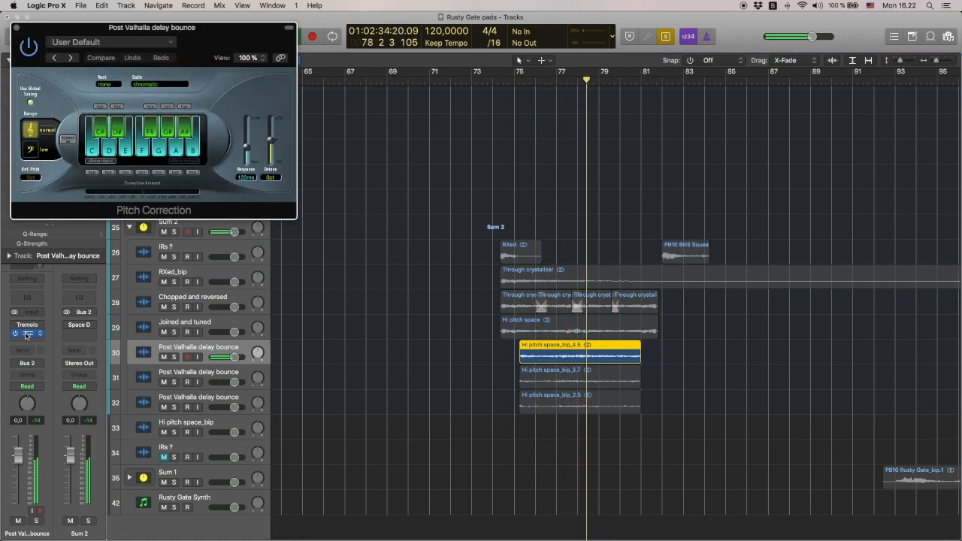
left_click(16, 30)
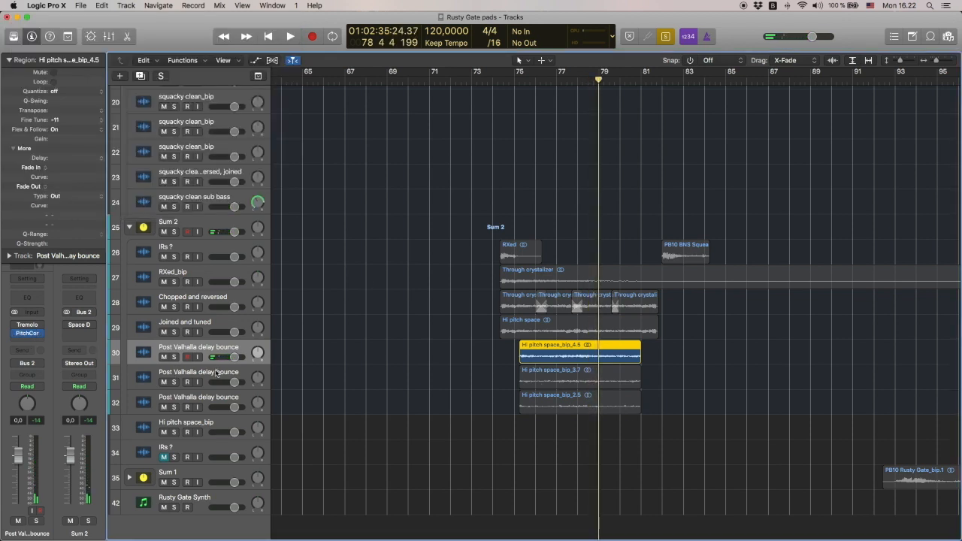
Play the Hi pitch space_bip_3.7 and Hi pitch space_bip_2.5 regions on the remaining Post Valhalla delay bounce tracks
left_click(567, 370)
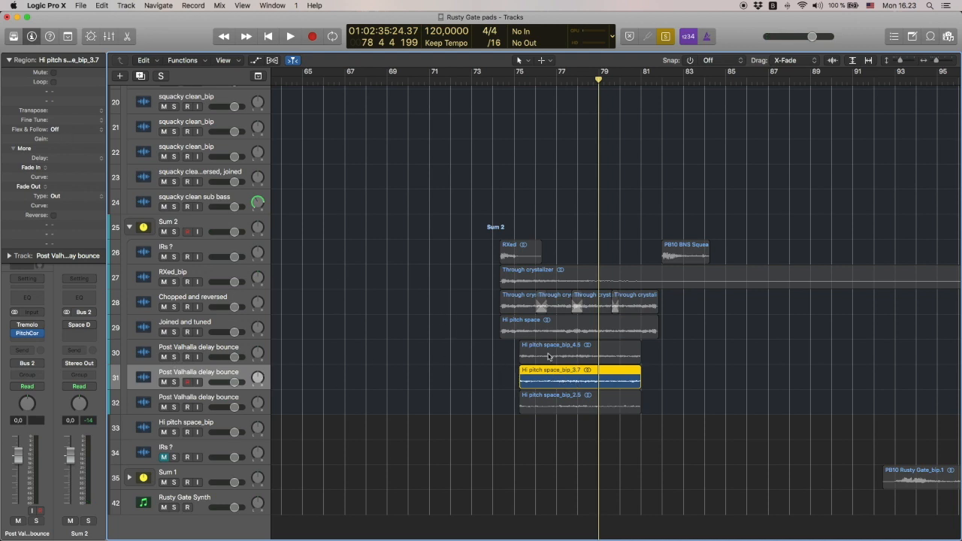
key("space")
left_click(562, 402)
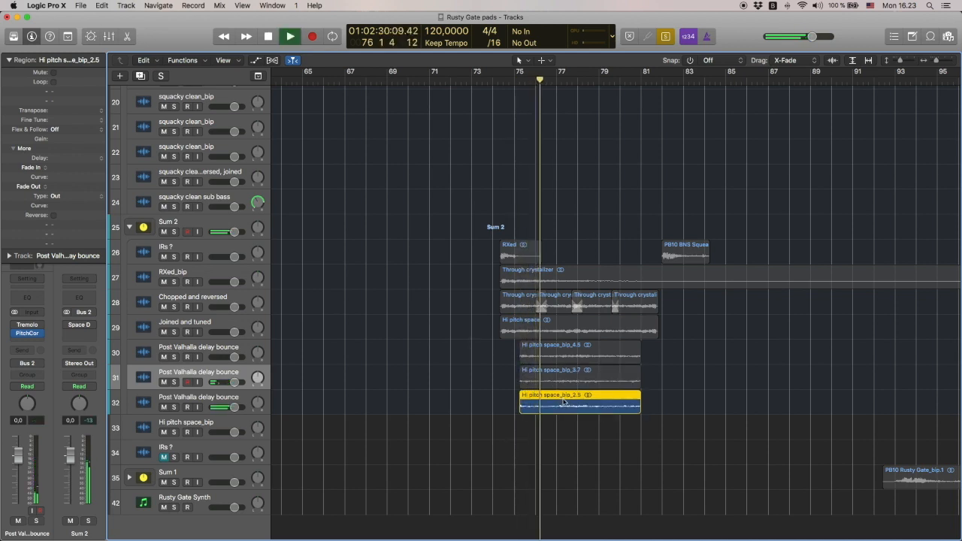
key("space")
Show the Kontakt instrument on the Rusty Gate Synth track and switch the solo of its Muted layer
left_click(208, 499)
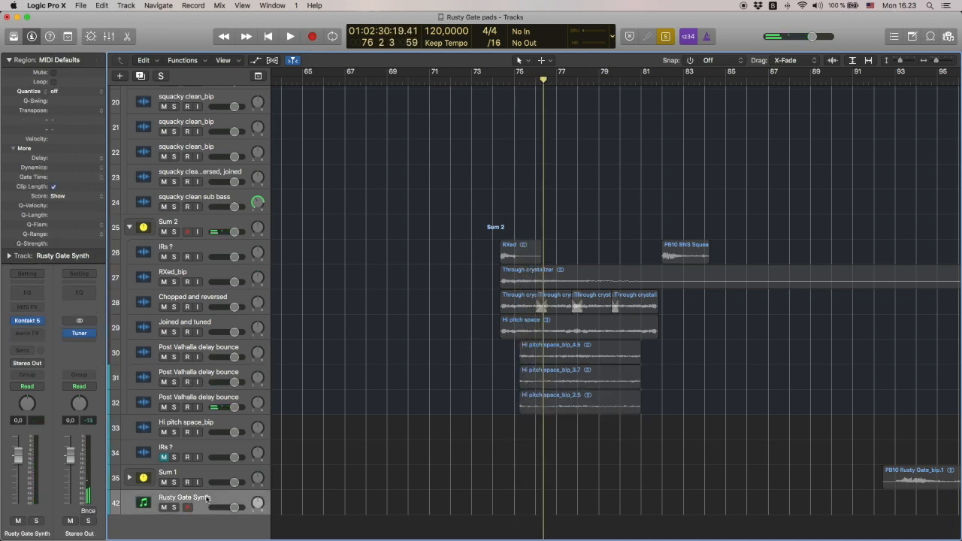
key("v")
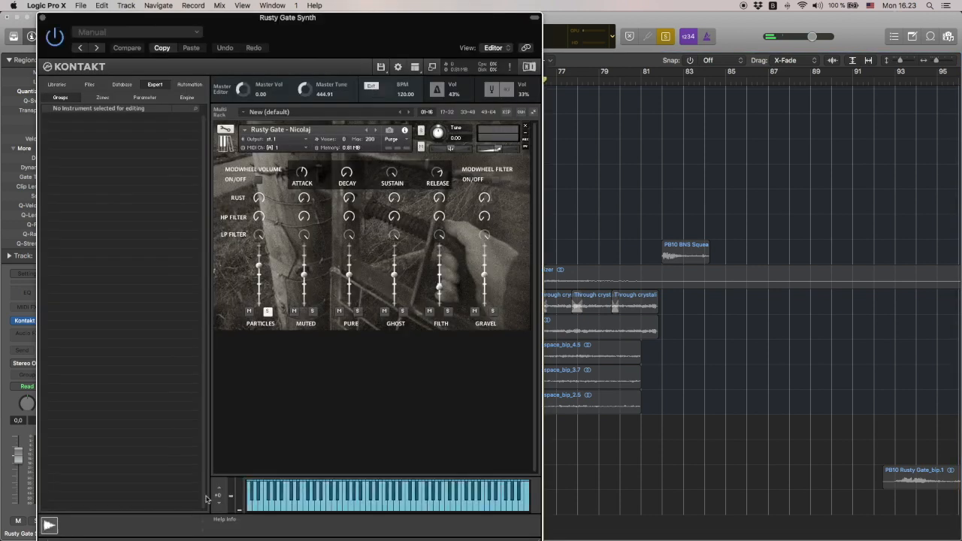
left_click(313, 312)
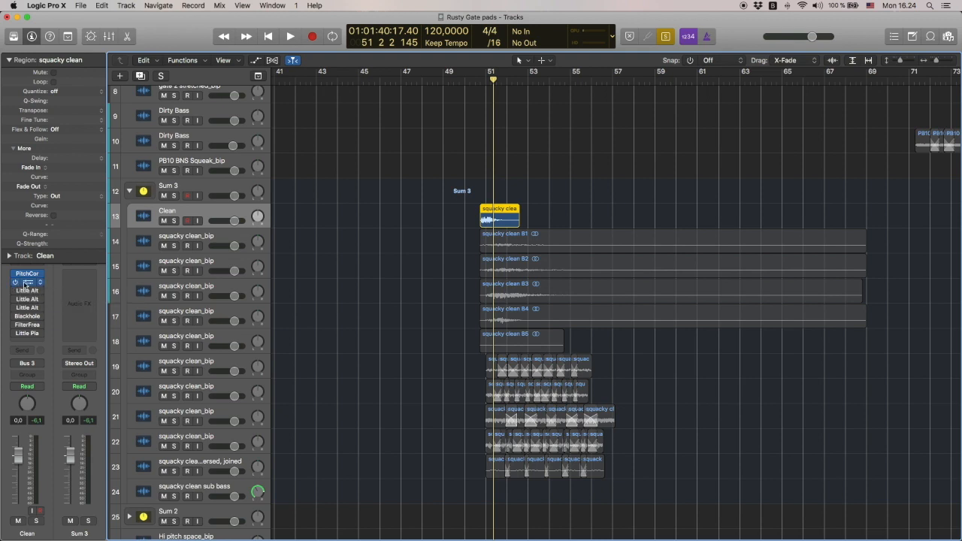
Open the first Little AlterBoy on the Clean track and enable the other Little AlterBoy inserts
left_click(26, 283)
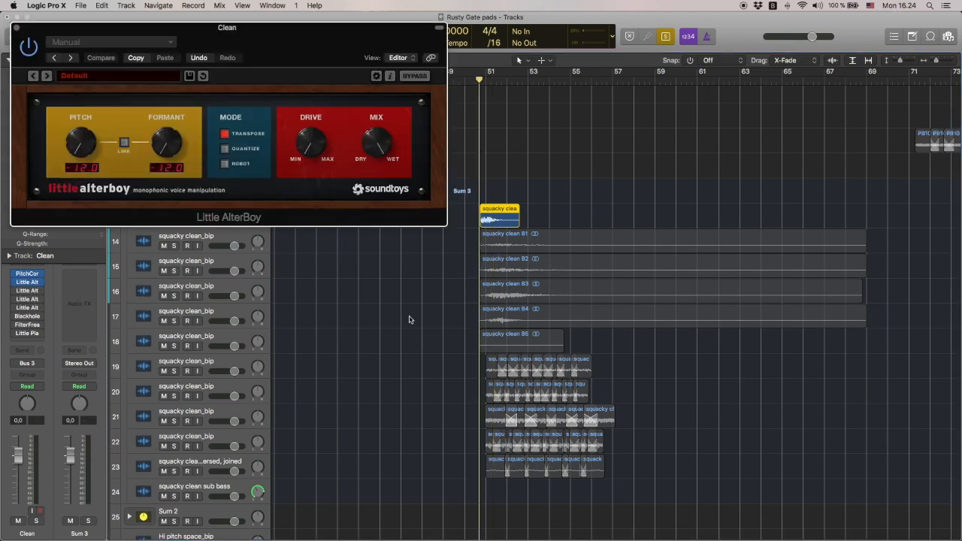
left_click_drag(312, 47, 342, 37)
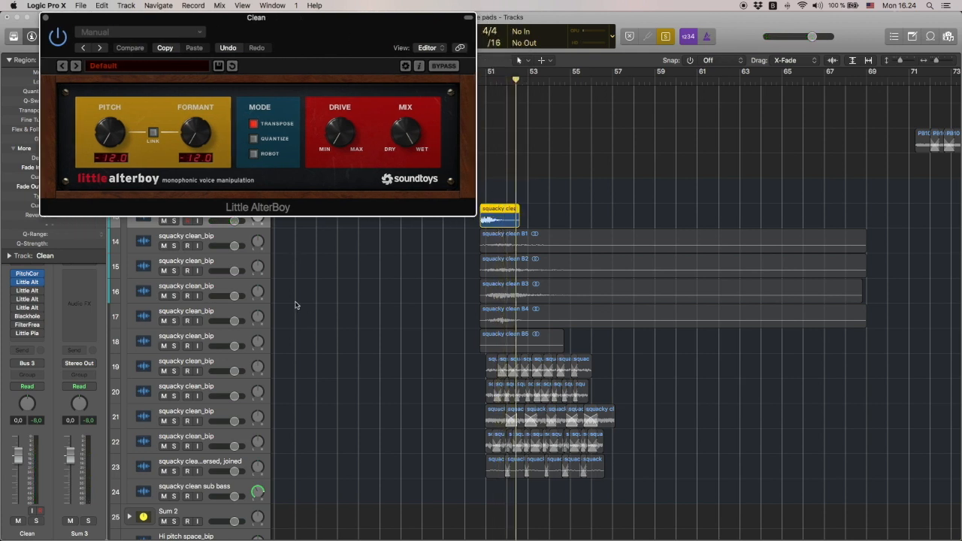
mouse_move(15, 293)
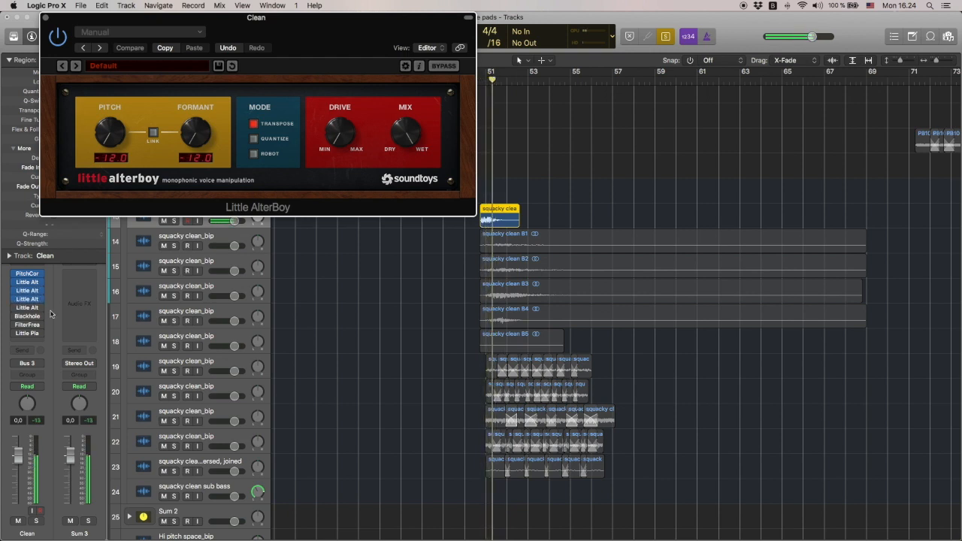
left_click(15, 308)
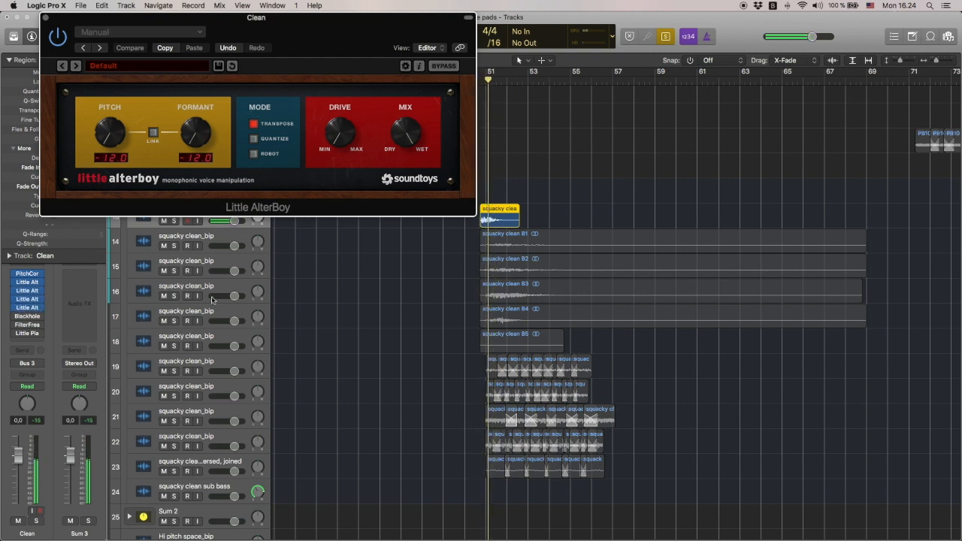
Enable the Blackhole effect on the Clean track and place its window beside the Little AlterBoy
left_click(15, 316)
left_click(26, 317)
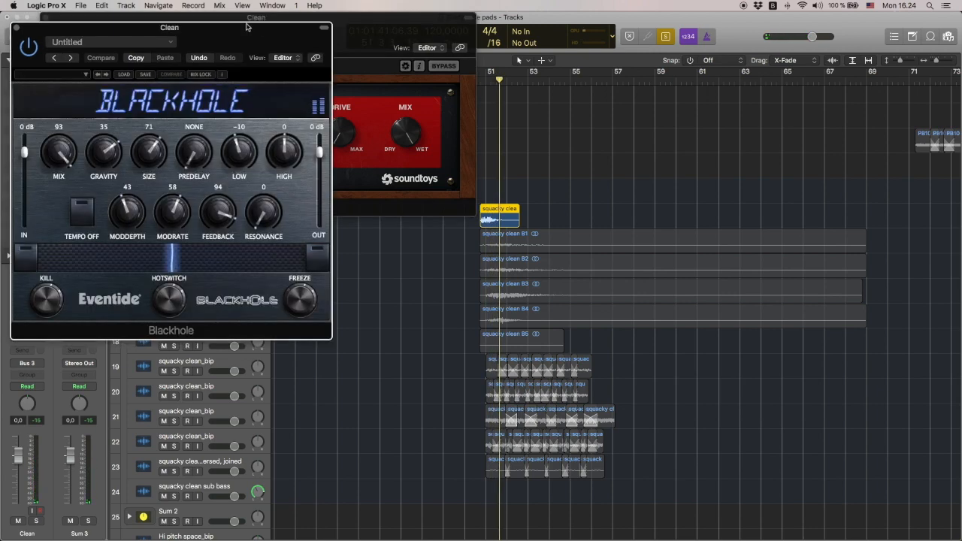
left_click_drag(247, 27, 737, 25)
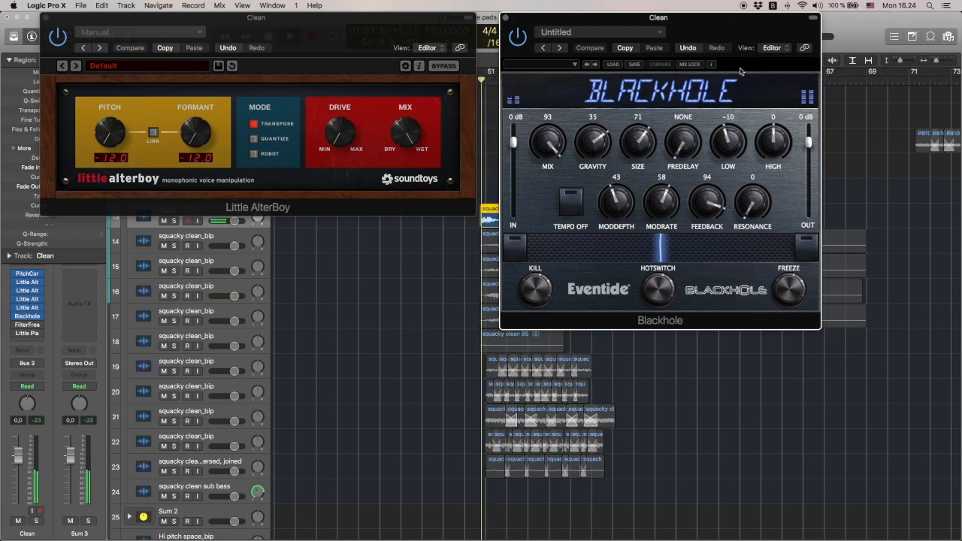
Enable FilterFreak and Little Plate on the Clean track, adjusting FilterFreak's threshold, and play the squacky clean region
left_click(27, 325)
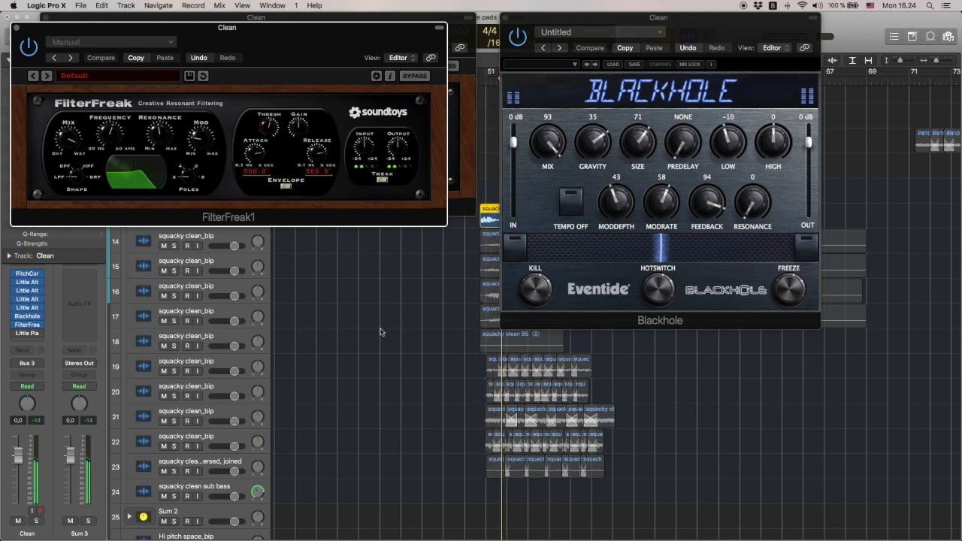
left_click_drag(269, 131, 270, 141)
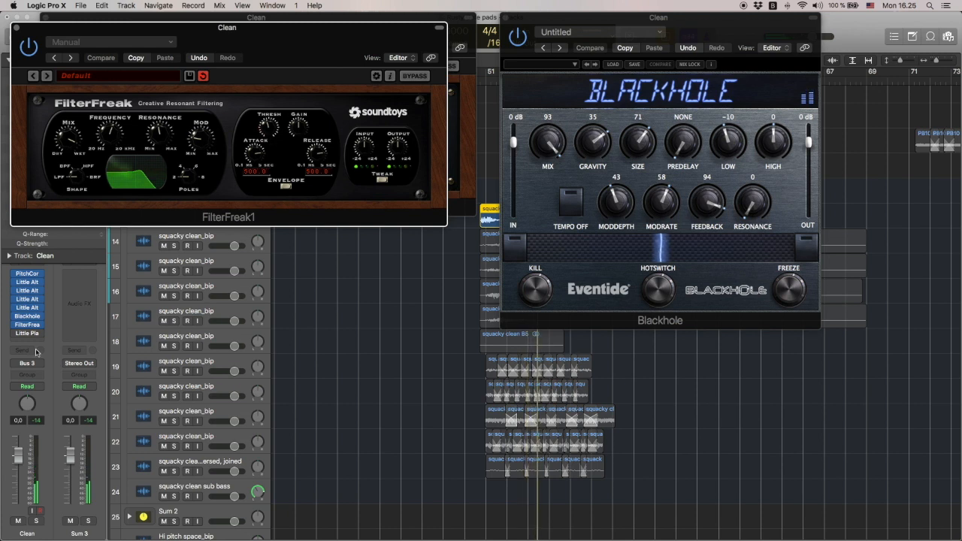
mouse_move(12, 333)
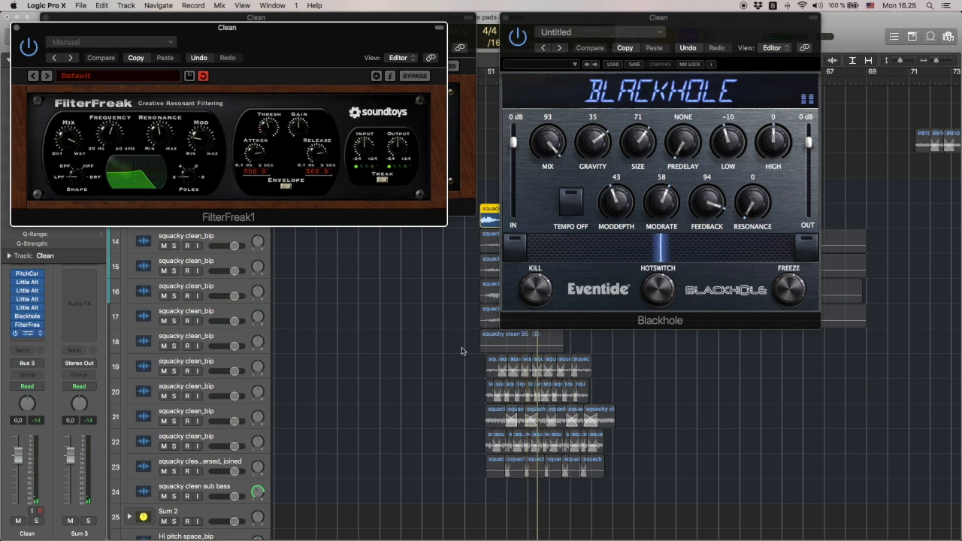
key("space")
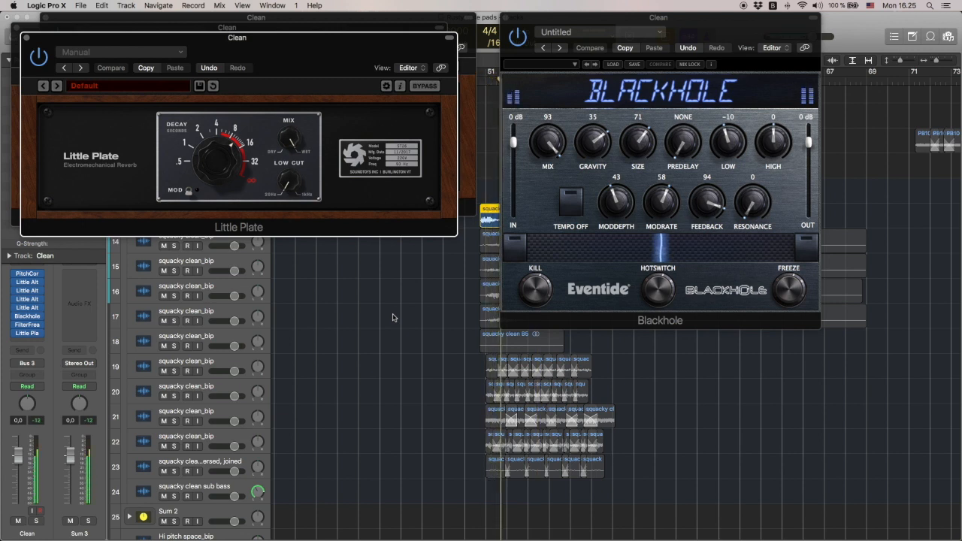
Close the Little Plate, FilterFreak, Little AlterBoy and Blackhole plug-in windows
left_click(28, 39)
left_click(17, 28)
left_click(44, 18)
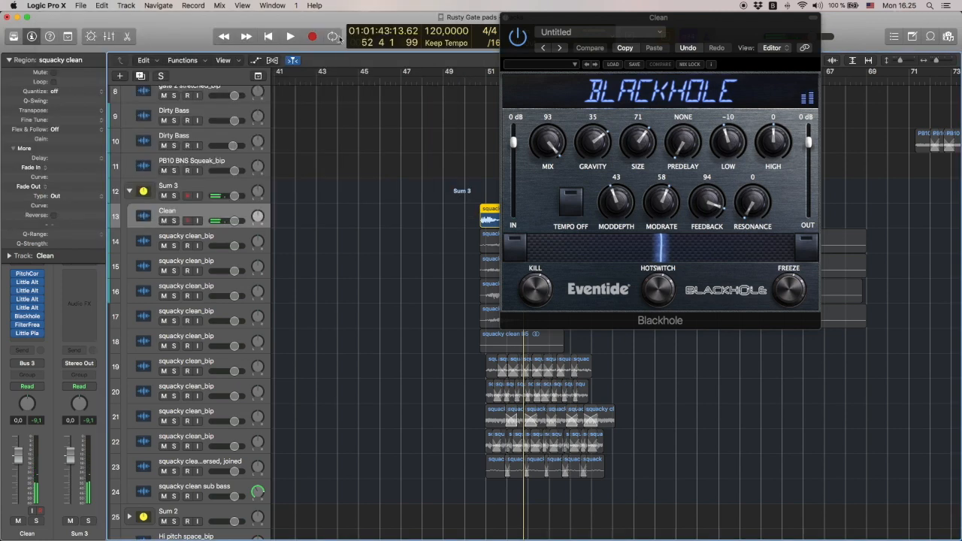
left_click(505, 16)
Play the squacky clean B1, B2, B3, B4 and B5 regions one after another
key("space")
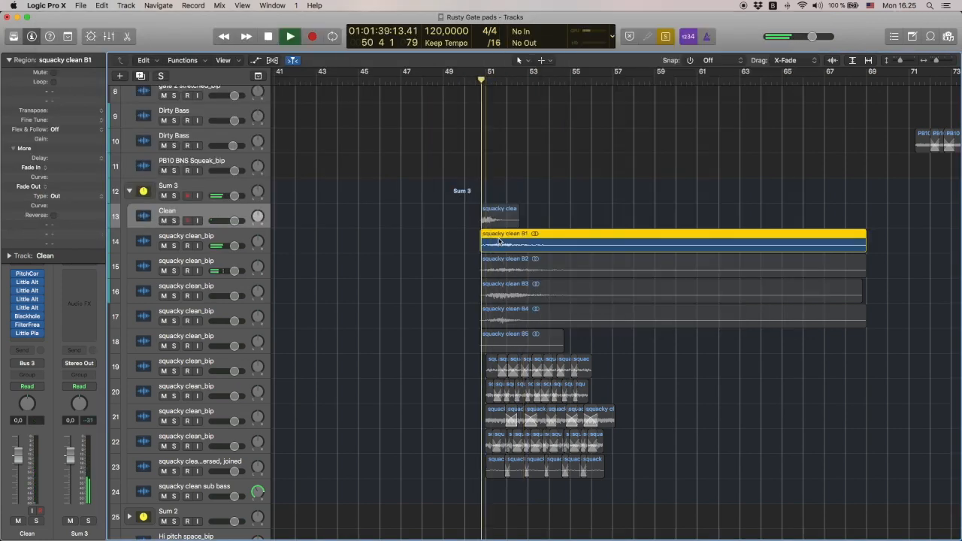
key("space")
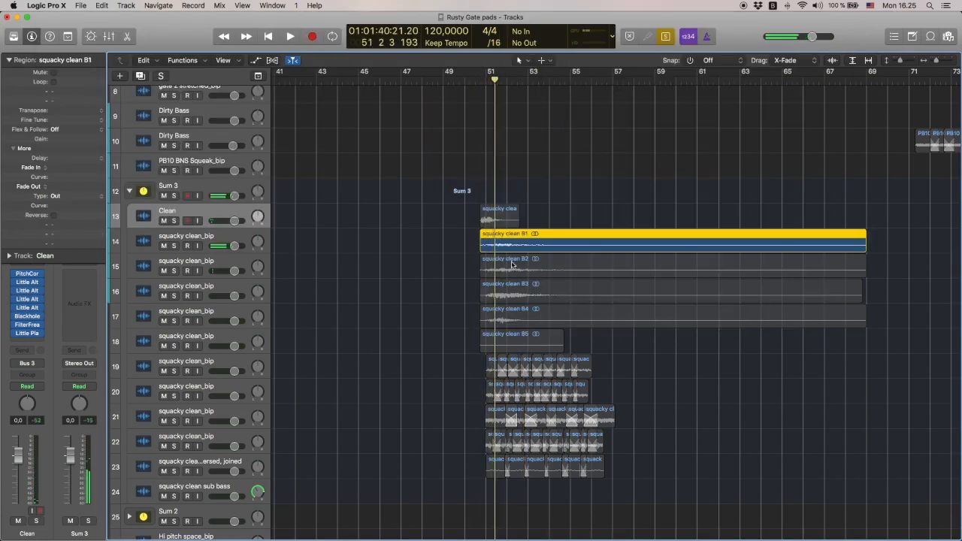
left_click(512, 265)
key("space")
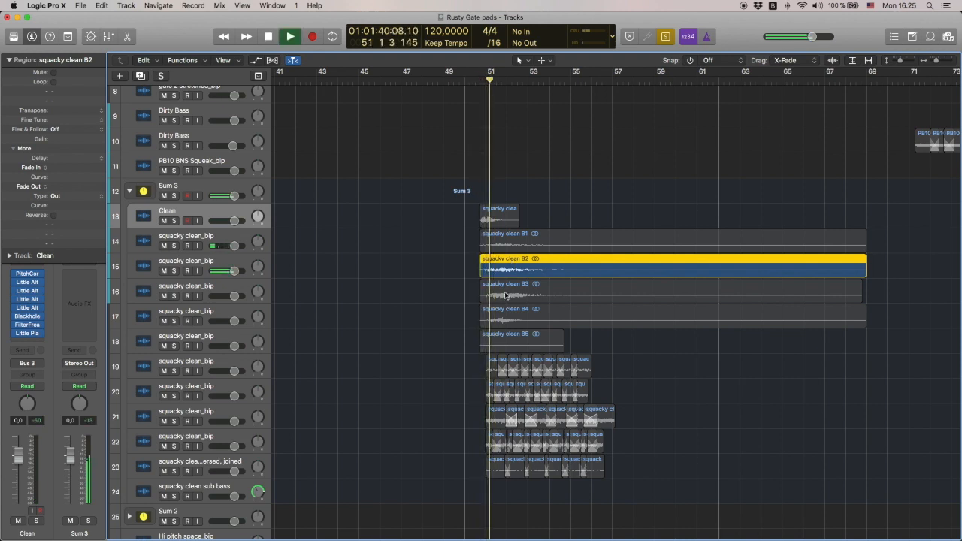
left_click(546, 293)
key("space")
key("space")
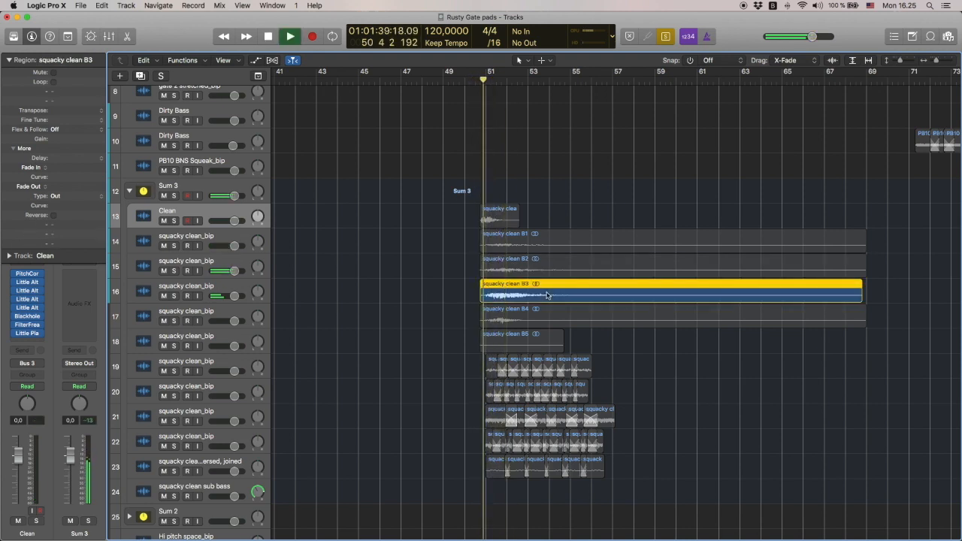
left_click(524, 318)
key("space")
key("space")
left_click(509, 342)
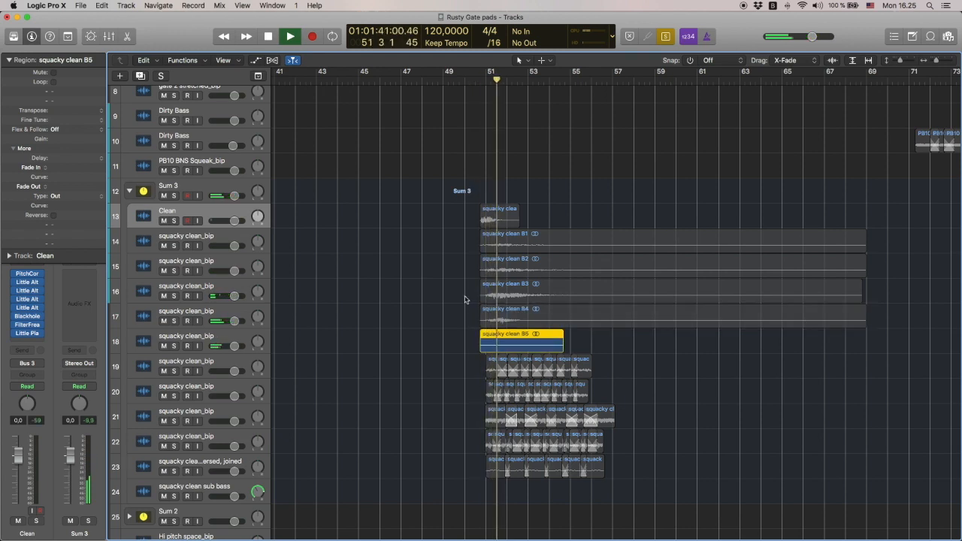
key("space")
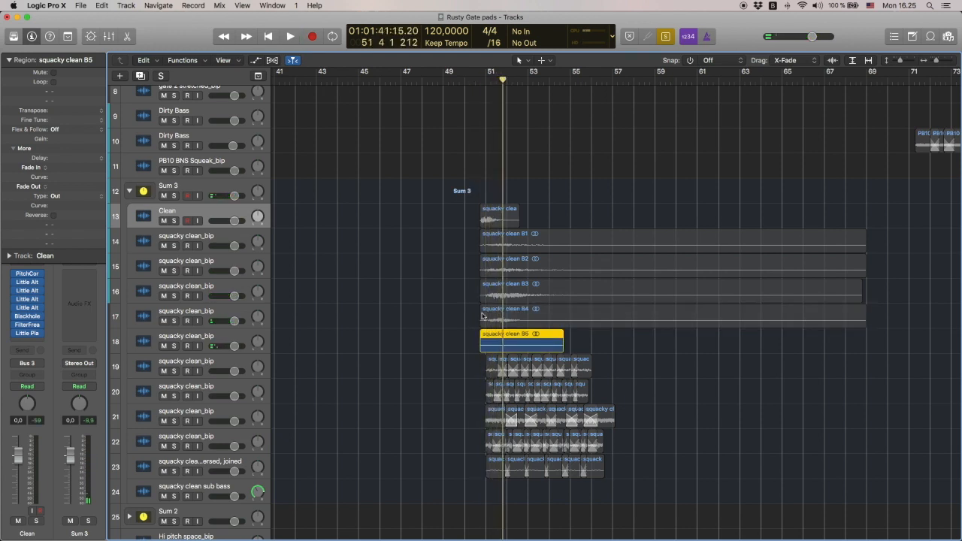
Select and play, track by track, the chopped squacky clean regions on tracks 19 to 22
scroll(469, 333, "down", 2)
left_click_drag(464, 342, 670, 339)
key("space")
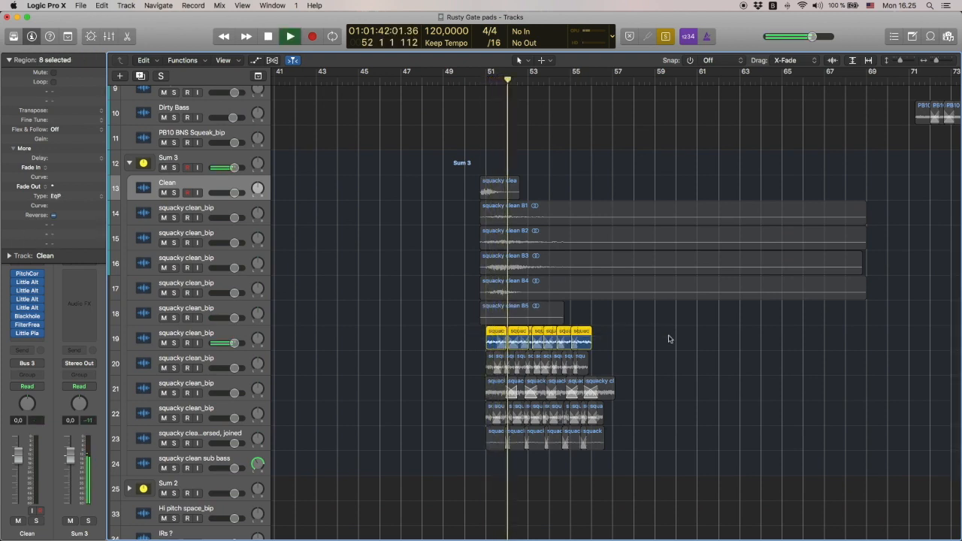
key("space")
left_click_drag(614, 369, 481, 359)
key("space")
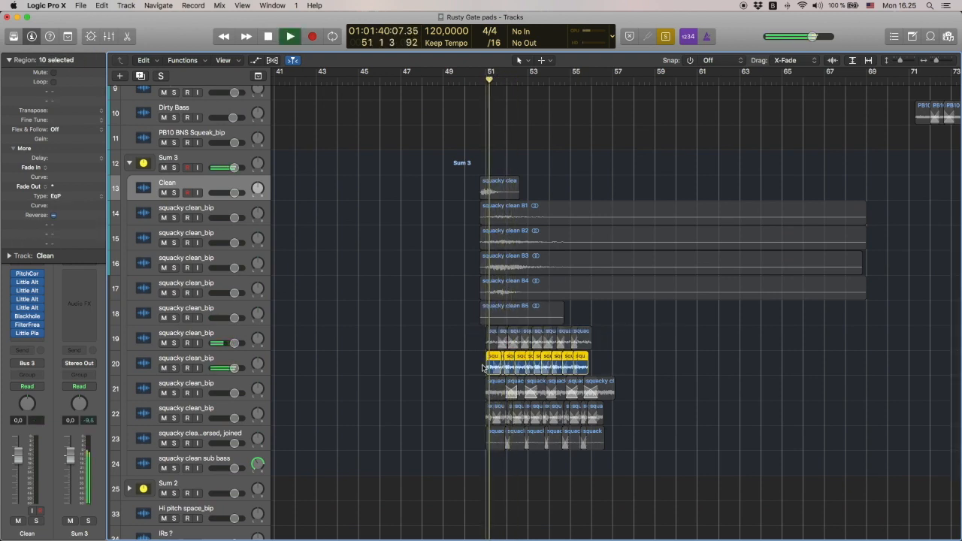
key("space")
left_click_drag(641, 387, 481, 388)
key("space")
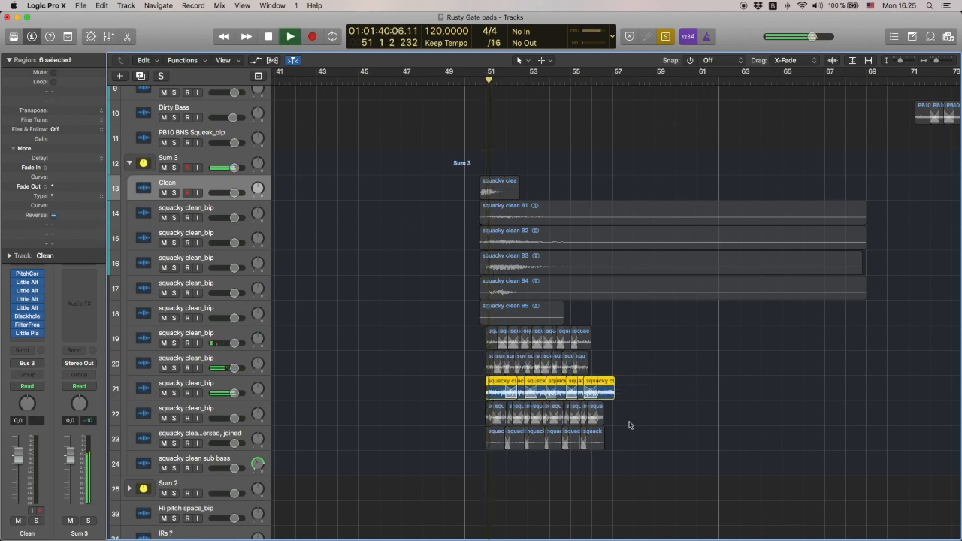
left_click_drag(629, 421, 460, 415)
key("space")
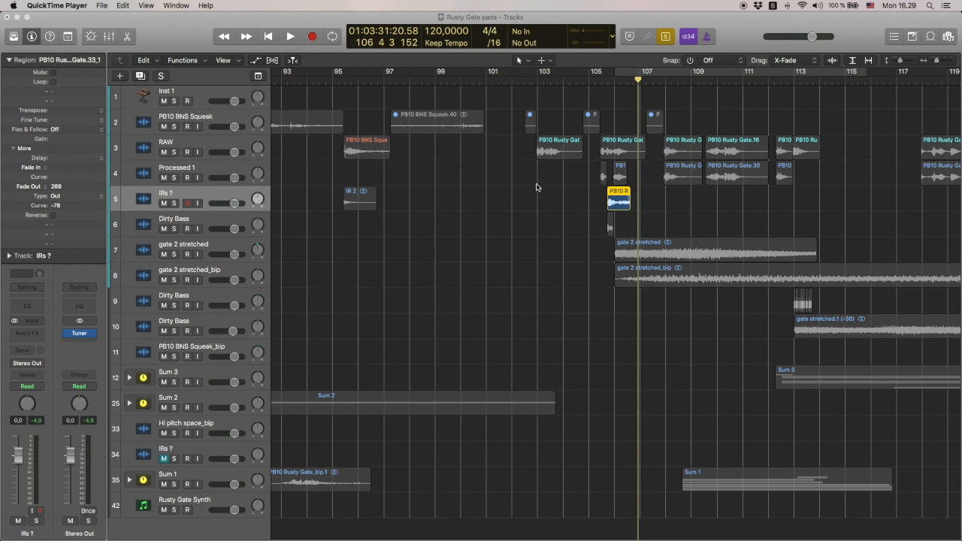
scroll(512, 200, "right", 5)
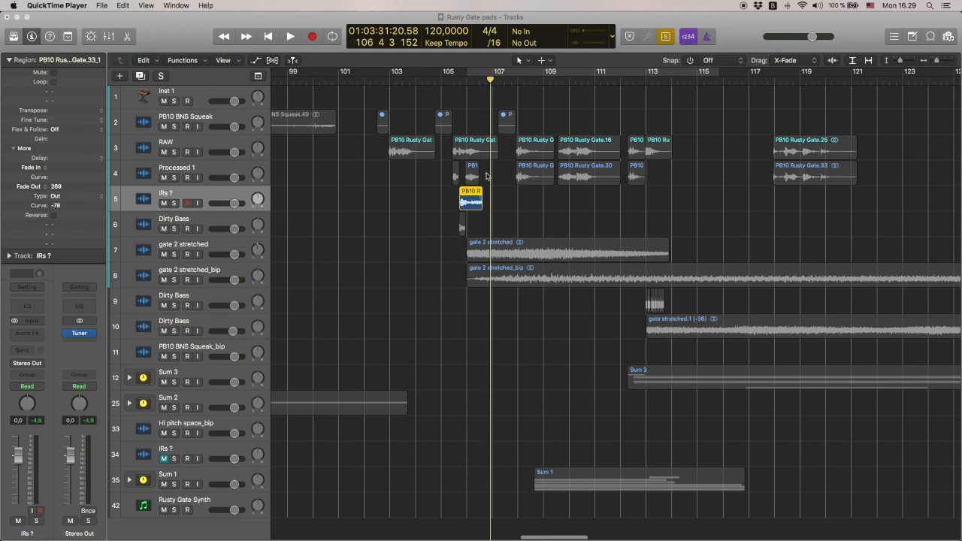
Select the short regions near bar 106 on Processed 1, IRs ? and Dirty Bass, playing the transposed Dirty Bass one
left_click(474, 178)
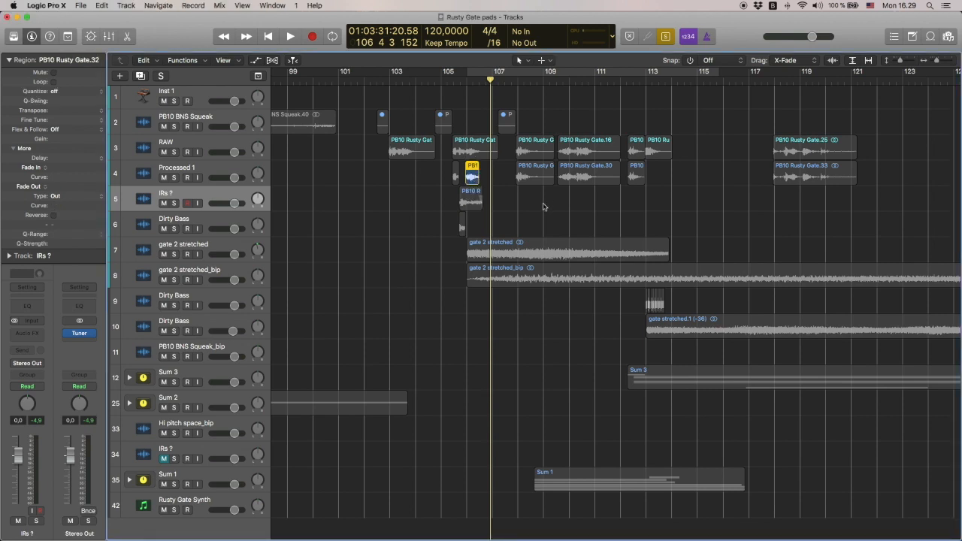
left_click(470, 200)
key("Down")
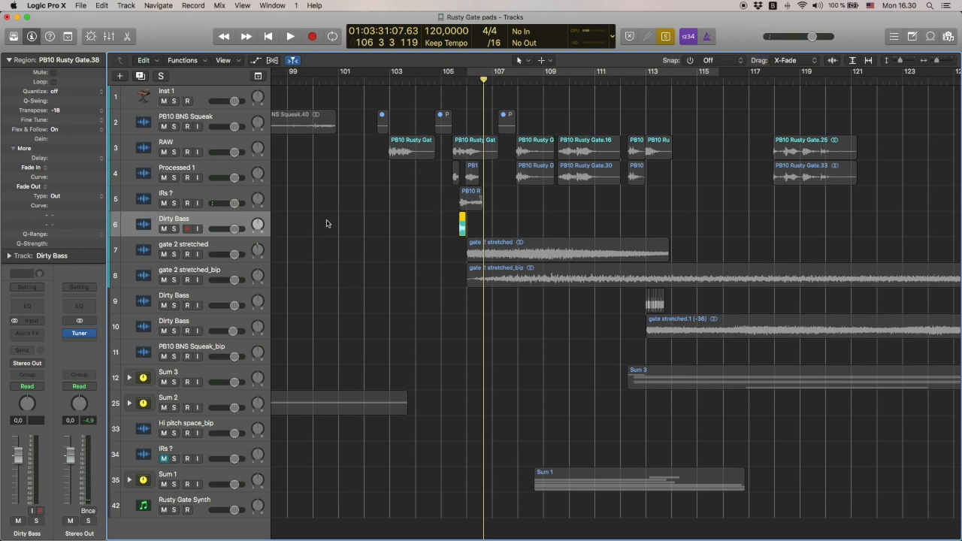
key("space")
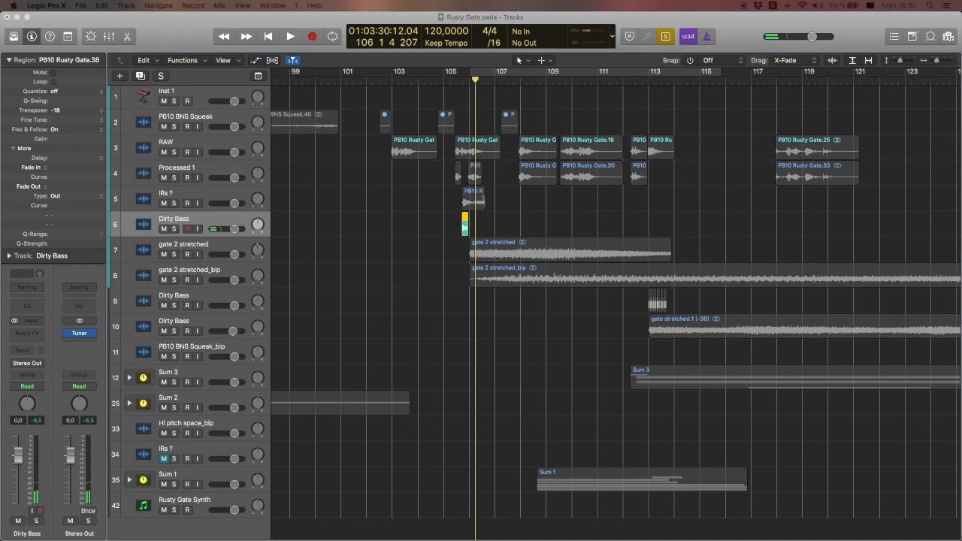
Show the Paul's Extreme Sound Stretch window, return to Logic Pro X and play the gate 2 stretched region
left_click_drag(489, 540, 470, 105)
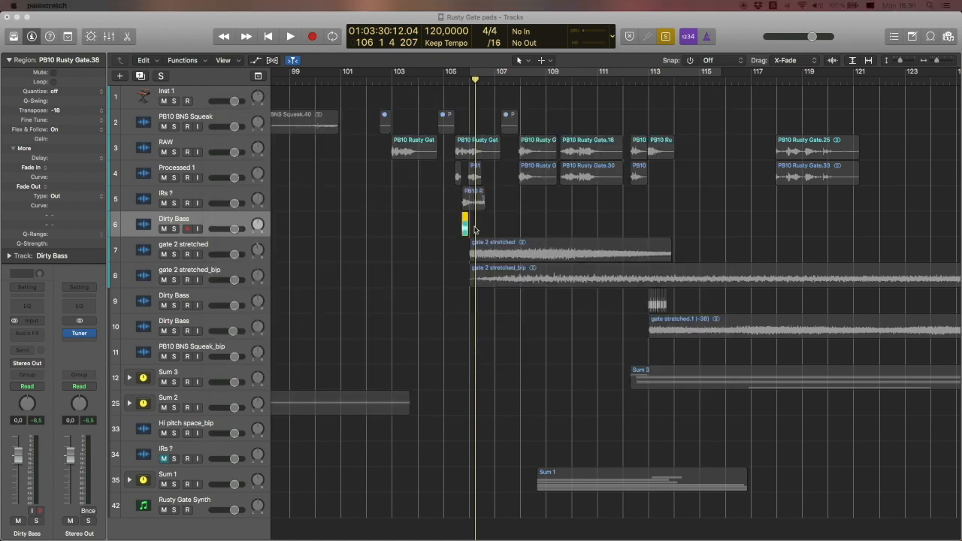
left_click(475, 230)
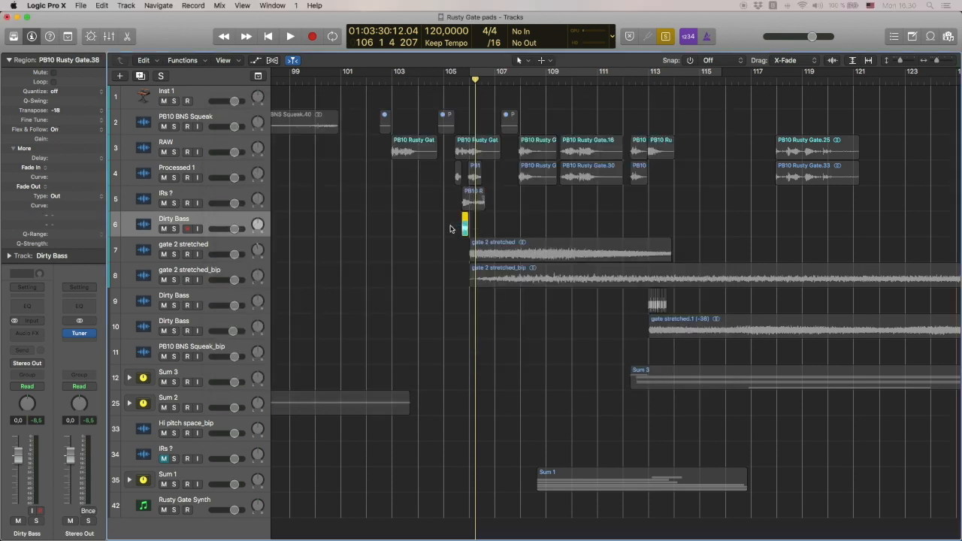
key("space")
left_click(579, 255)
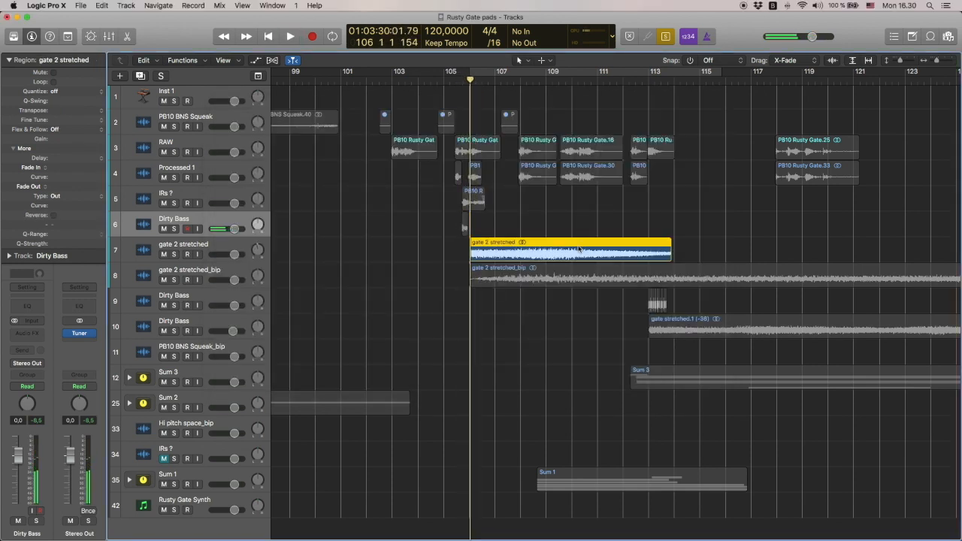
key("space")
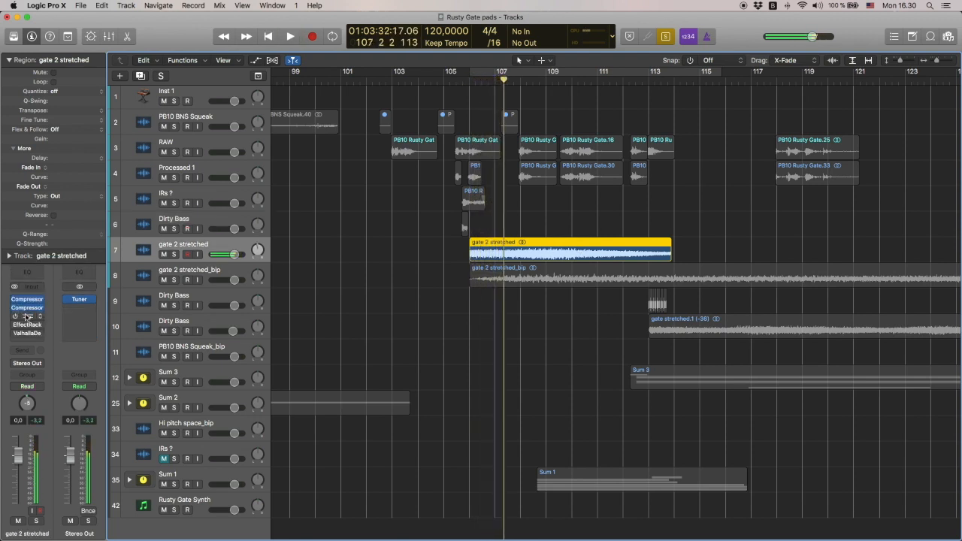
Enable and open FF Pro-Q 2 on the gate 2 stretched track, moving its window clear of the channel strip
left_click(27, 316)
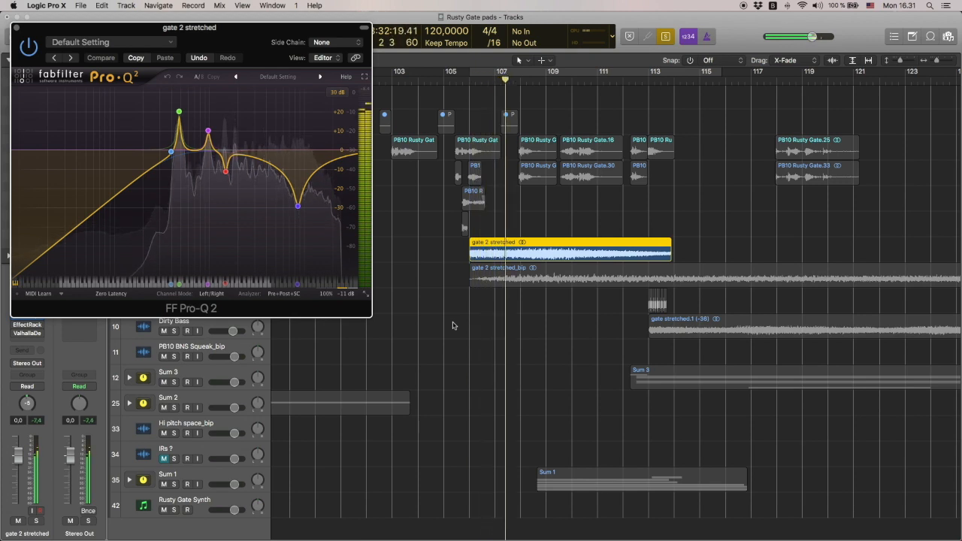
mouse_move(208, 139)
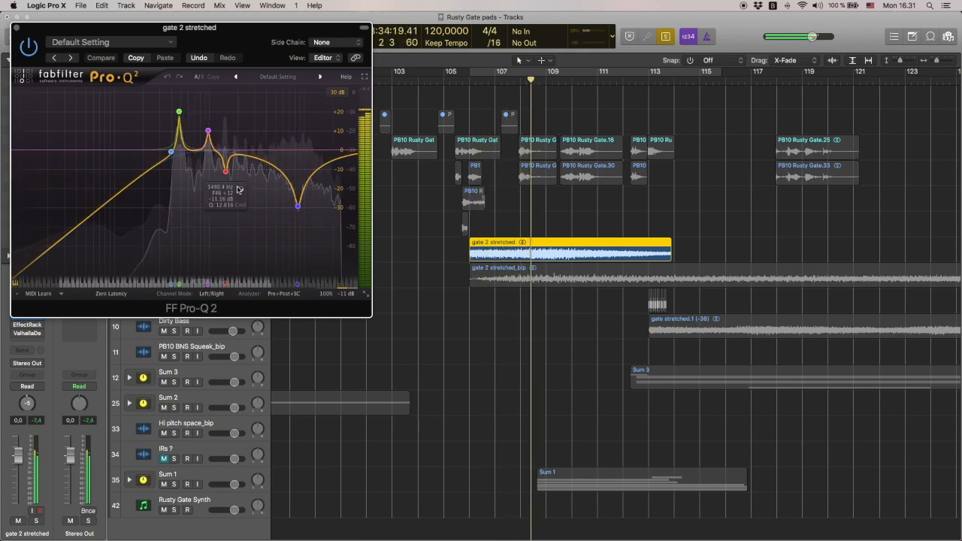
left_click_drag(243, 35, 372, 26)
key("space")
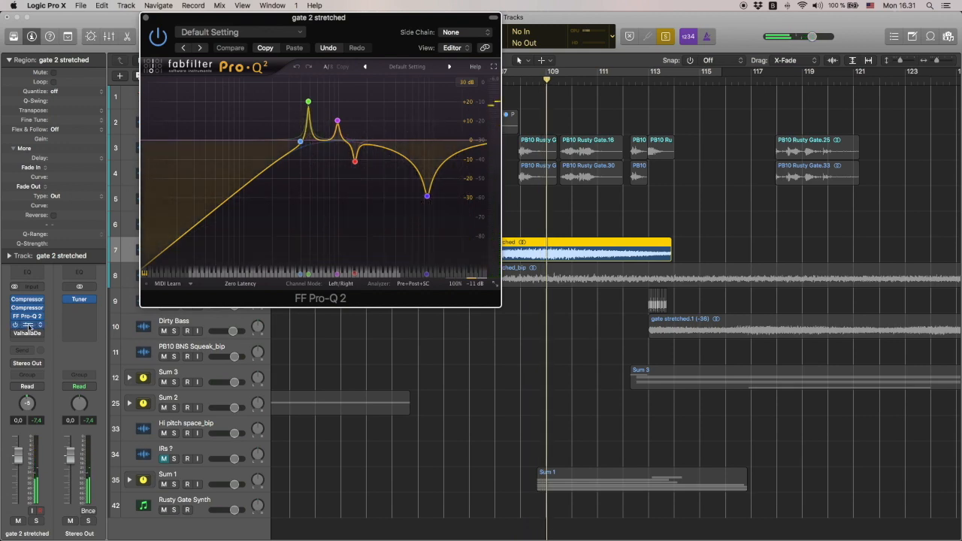
Enable EffectRack on the gate 2 stretched track, play the region through its EchoBoy and PanMan effects and close its window
left_click(28, 326)
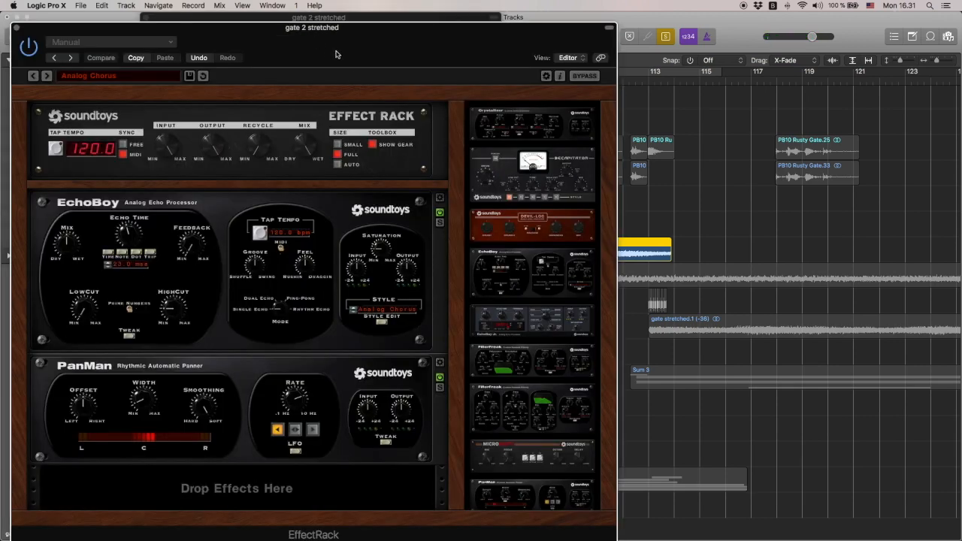
left_click_drag(336, 37, 405, 27)
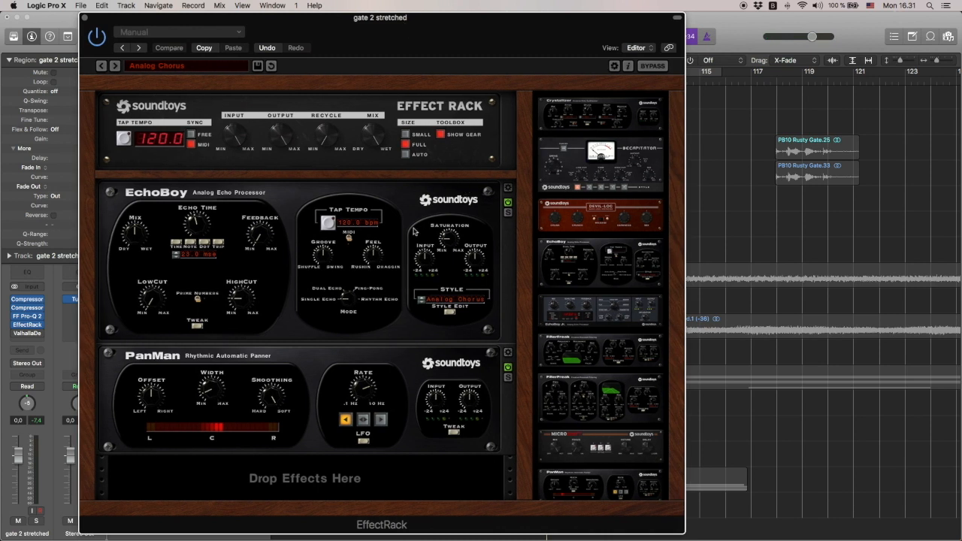
key("space")
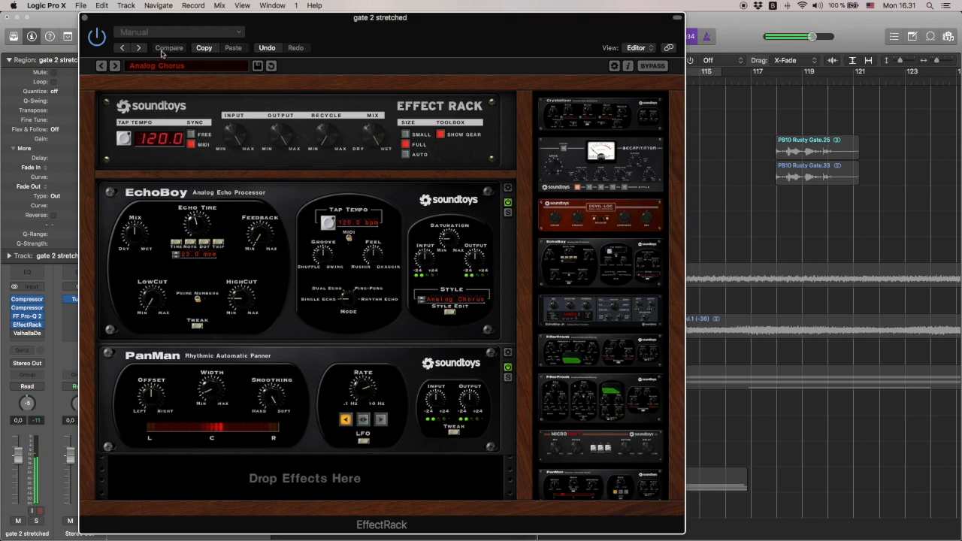
left_click(84, 18)
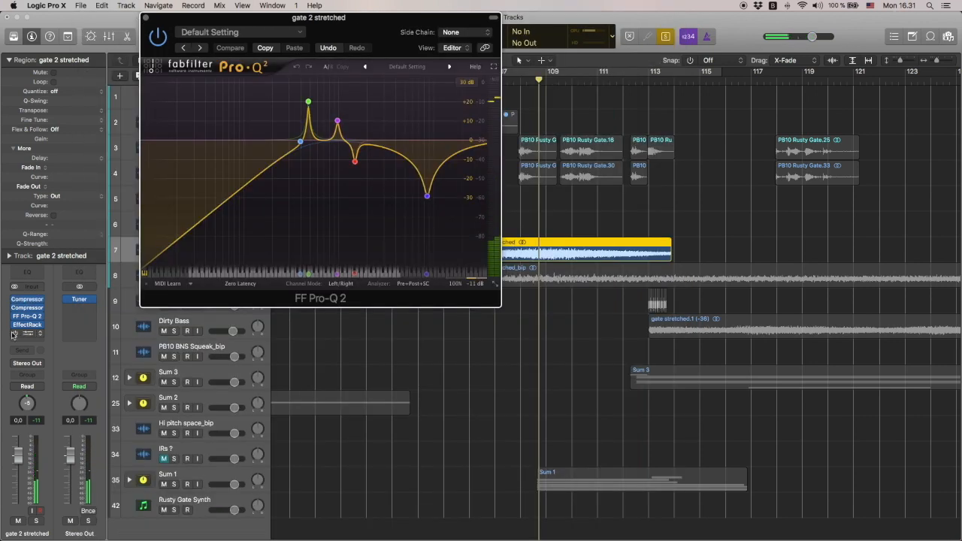
Enable ValhallaDelay on the gate 2 stretched track, listen to its effect and close the ValhallaDelay and FF Pro-Q 2 windows
left_click(27, 335)
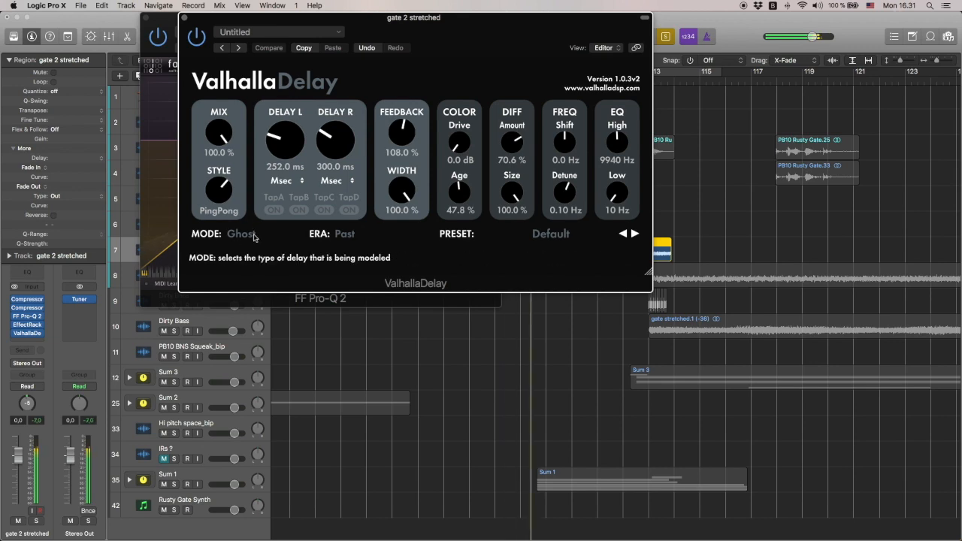
left_click(184, 17)
left_click(146, 20)
key("space")
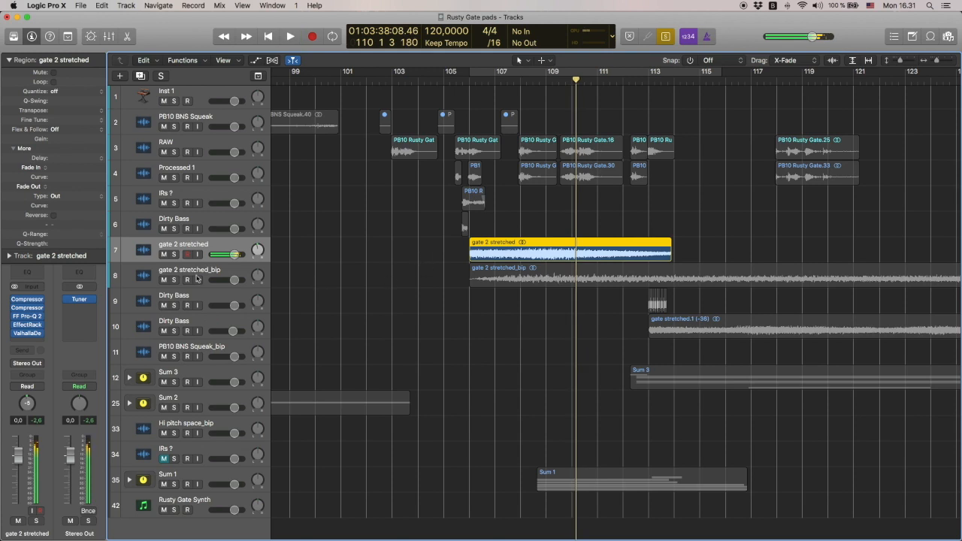
Select and play the gate 2 stretched_bip region on track 8
left_click(212, 275)
key("shift+space")
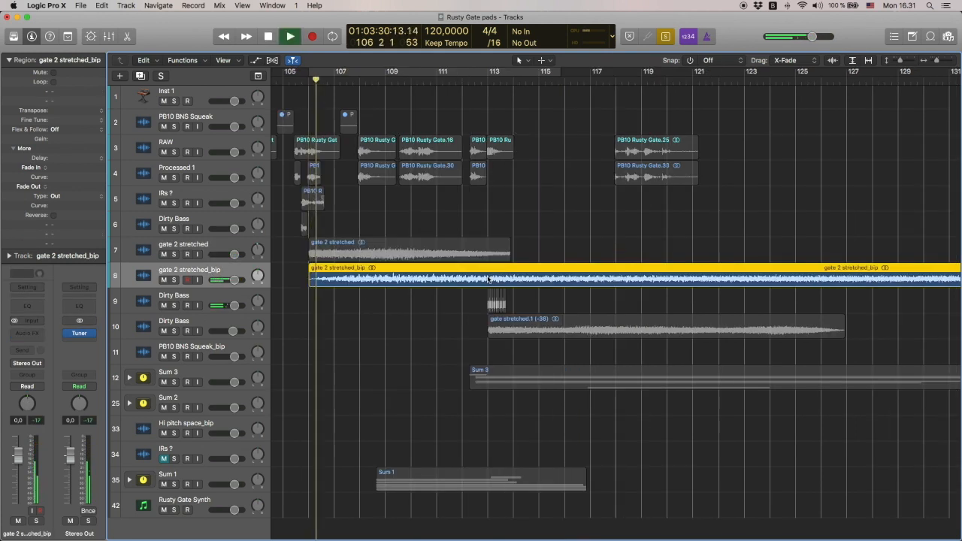
key("space")
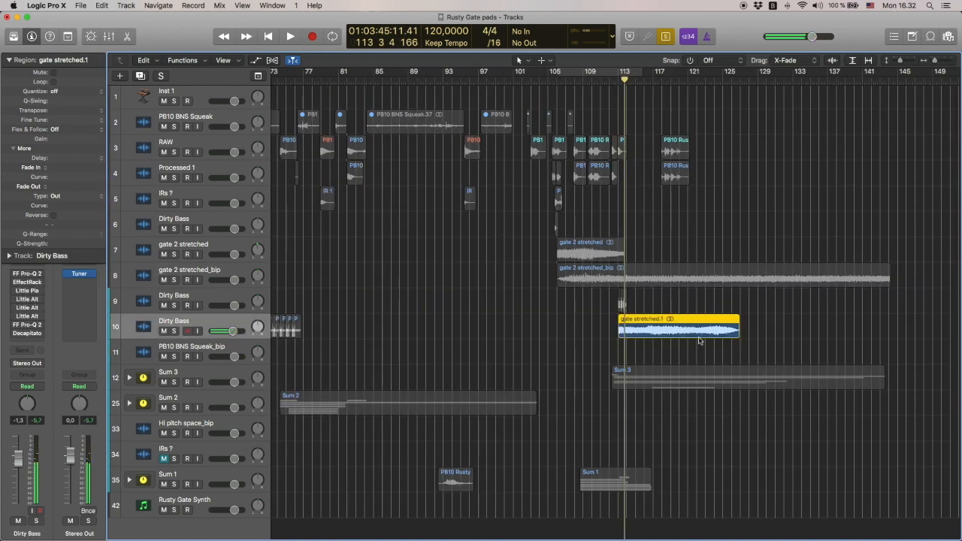
Play the gate stretched.1 region on the Dirty Bass track, set its transpose to -36 and play it again
key("shift+space")
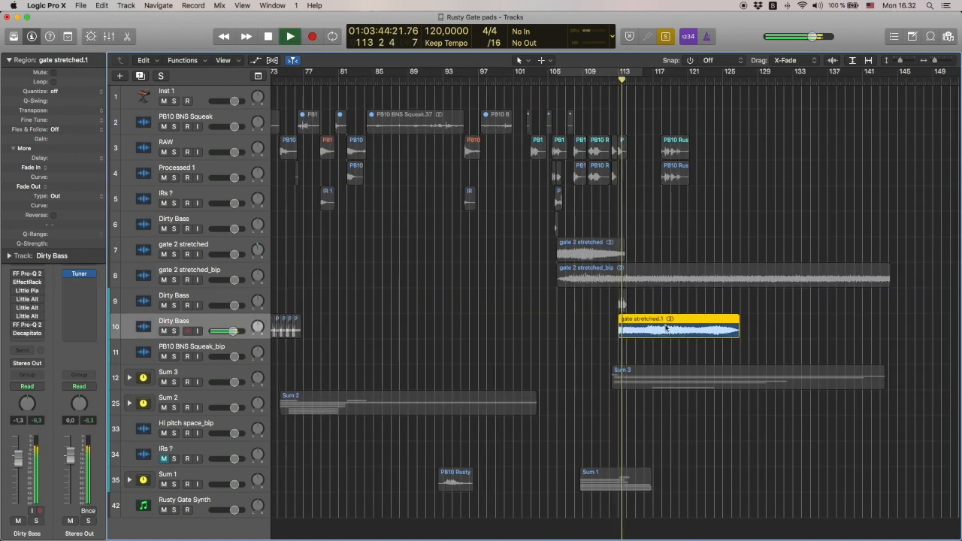
key("space")
left_click_drag(55, 111, 55, 151)
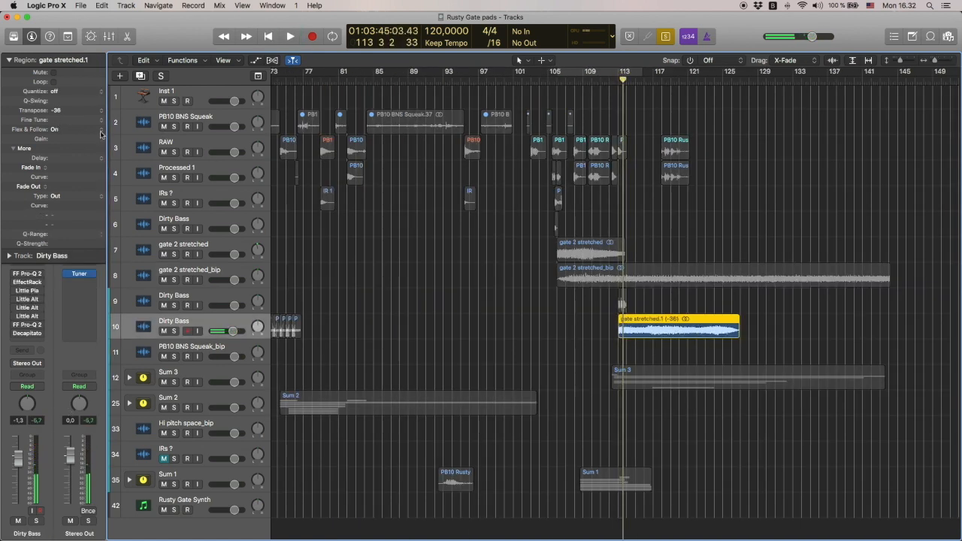
key("space")
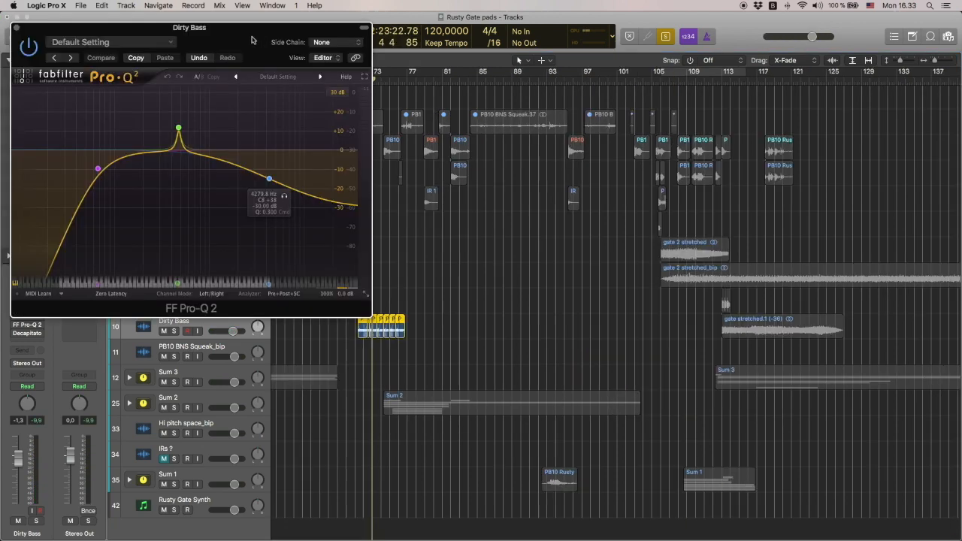
Play the seven chopped Dirty Bass regions around bar 73 through the track's first FF Pro-Q 2, keeping its window clear of the regions
left_click_drag(188, 17, 686, 18)
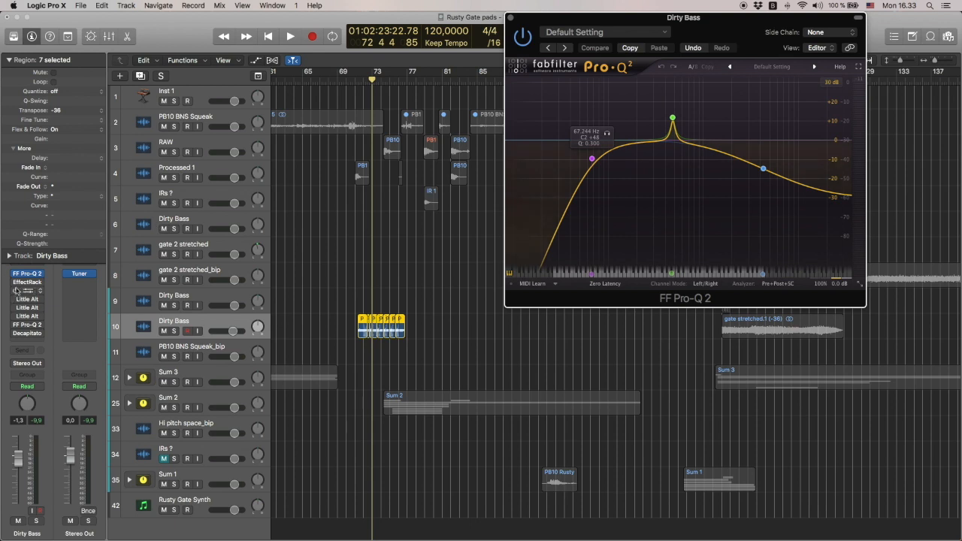
key("space")
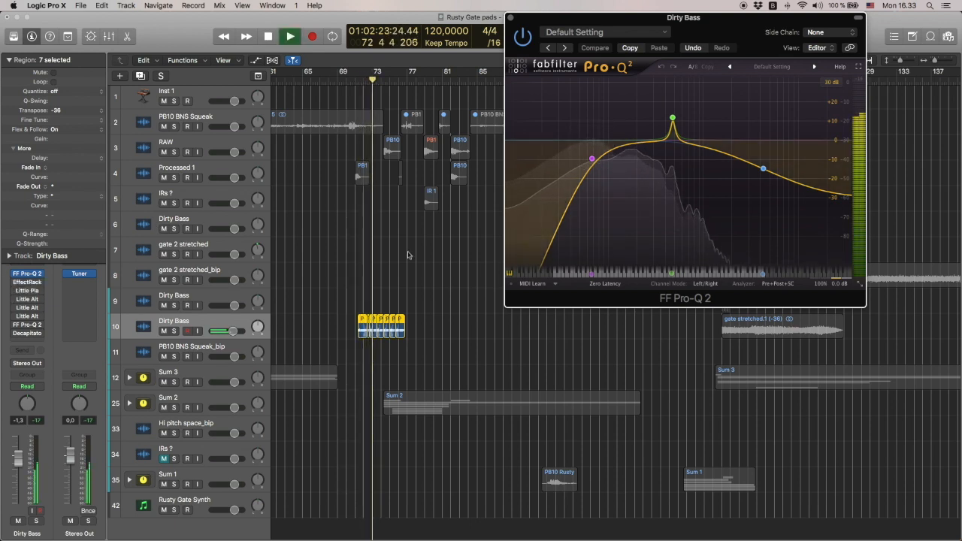
key("space")
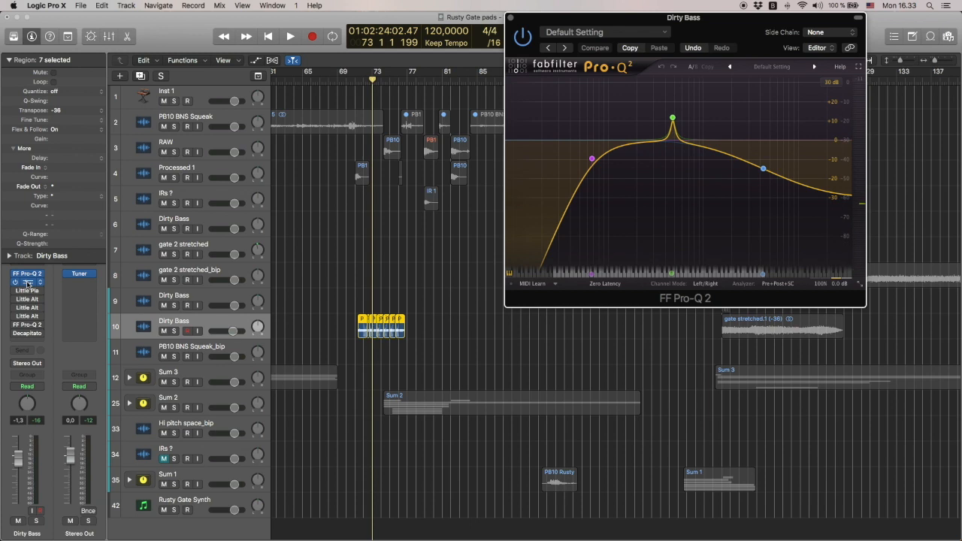
Enable EffectRack with the Morse Code Crystals preset on the Dirty Bass track, play the regions through it and close its window
left_click(28, 282)
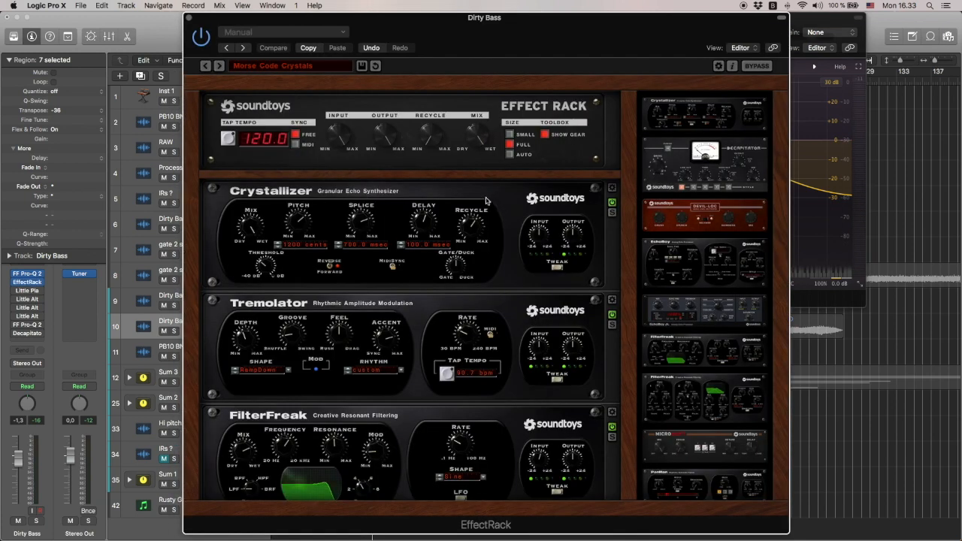
key("space")
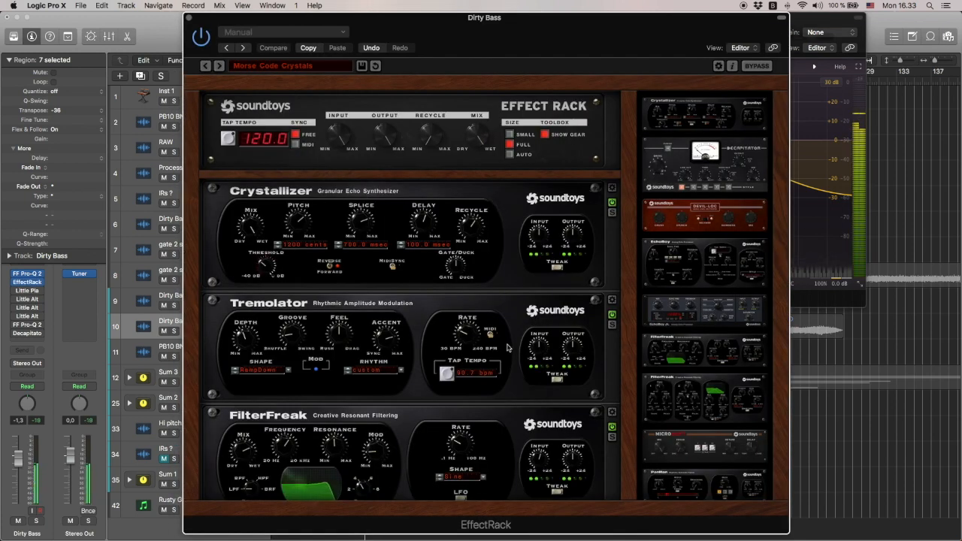
scroll(426, 385, "down", 3)
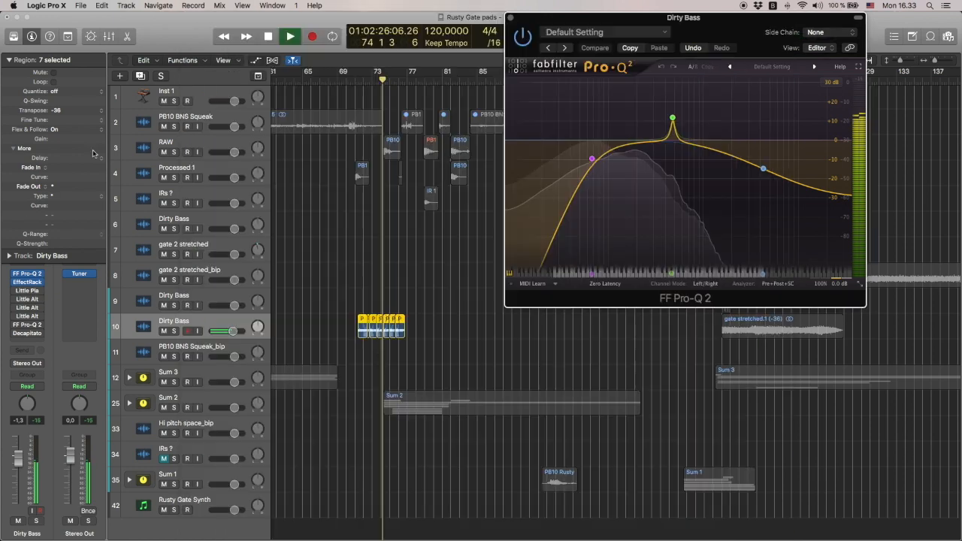
left_click(190, 17)
Enable Little Plate, the last Little AlterBoy, the second FF Pro-Q 2 and Decapitator on the Dirty Bass track during playback
left_click(27, 290)
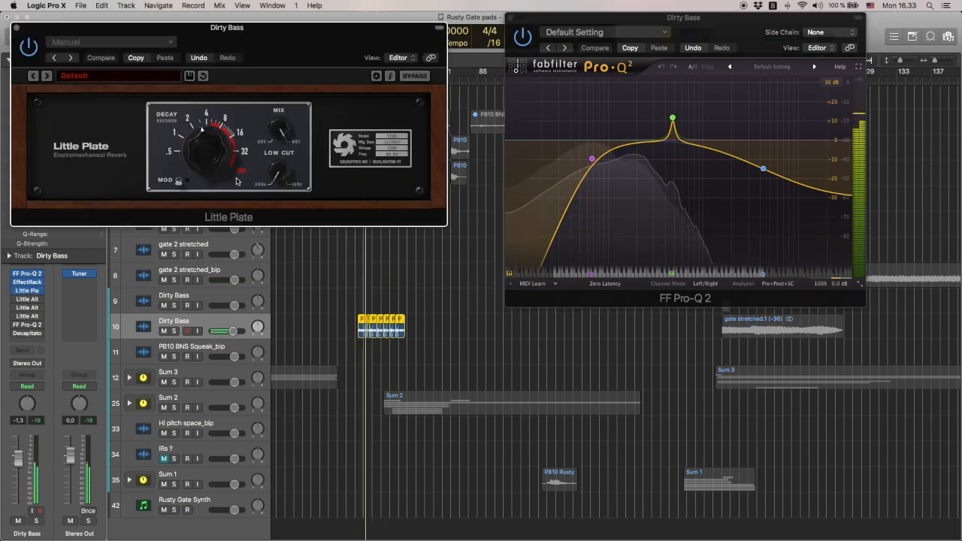
left_click(27, 316)
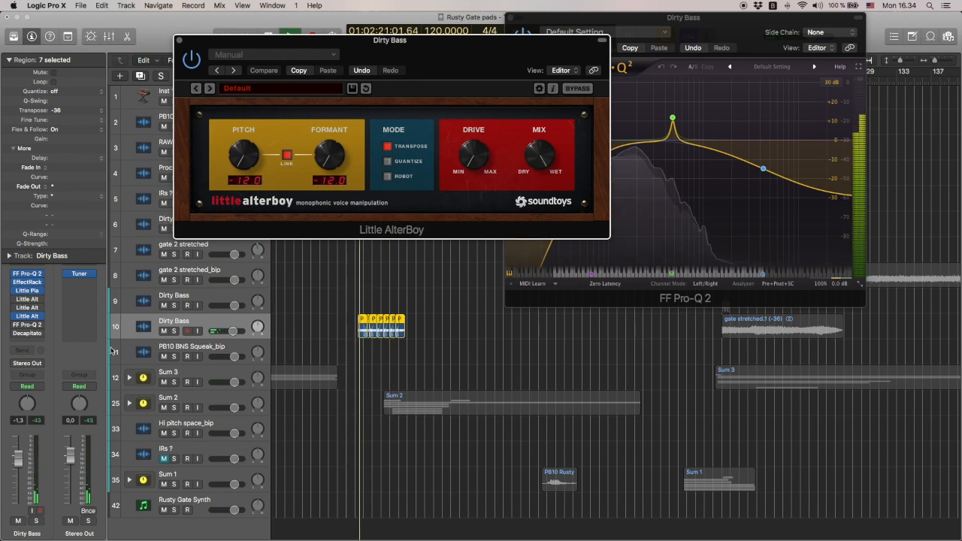
left_click(27, 325)
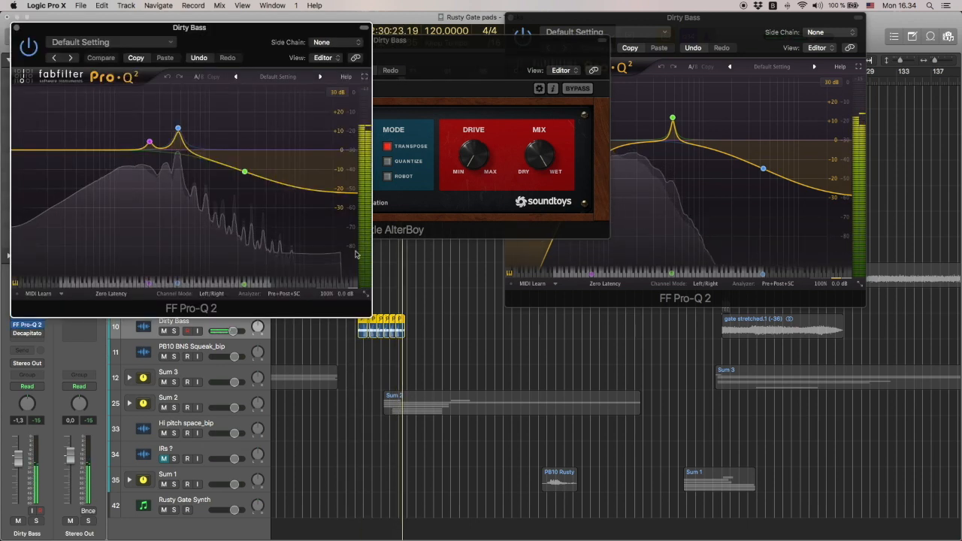
left_click(16, 28)
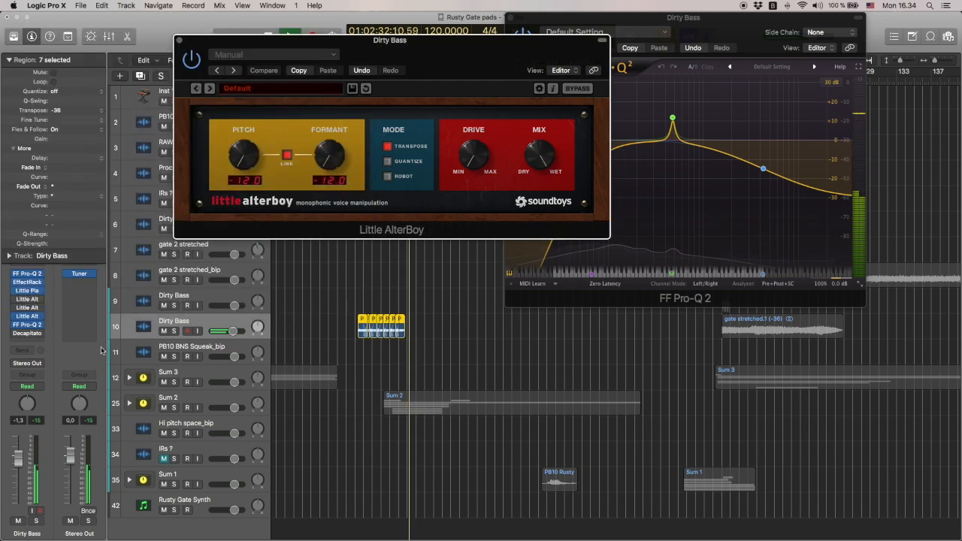
left_click(29, 335)
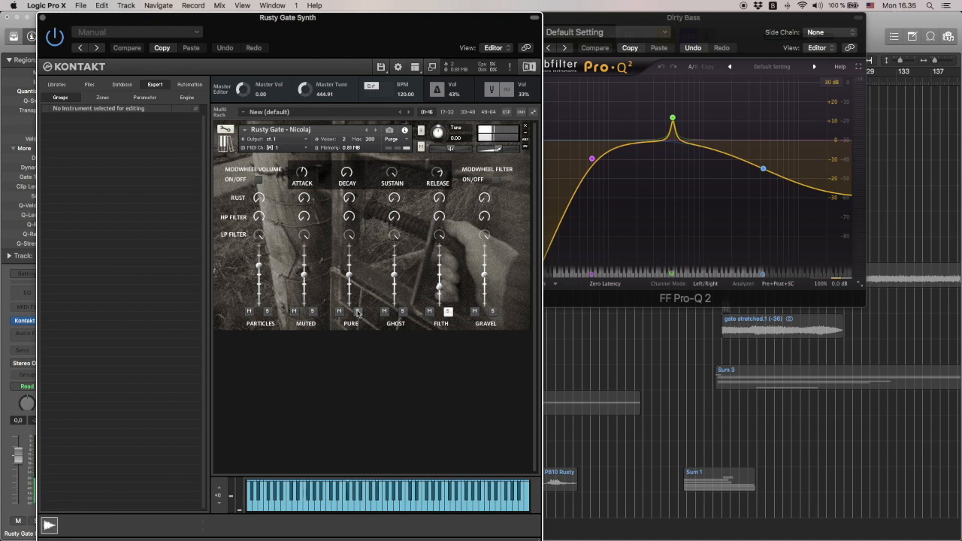
Audition the Rusty Gate instrument's layers in Kontakt by toggling solo on Filth, Gravel, Pure and Particles
left_click(448, 311)
left_click(493, 312)
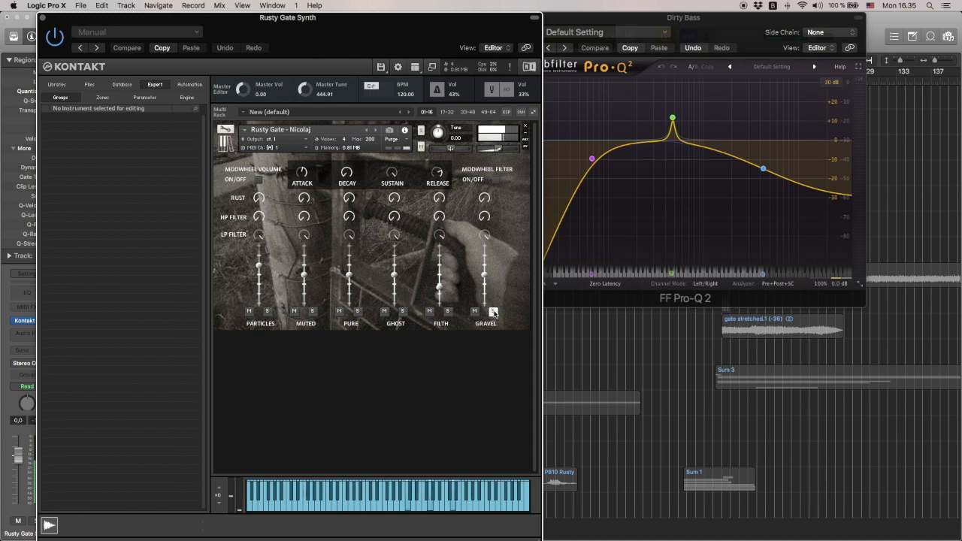
left_click(448, 312)
left_click(358, 312)
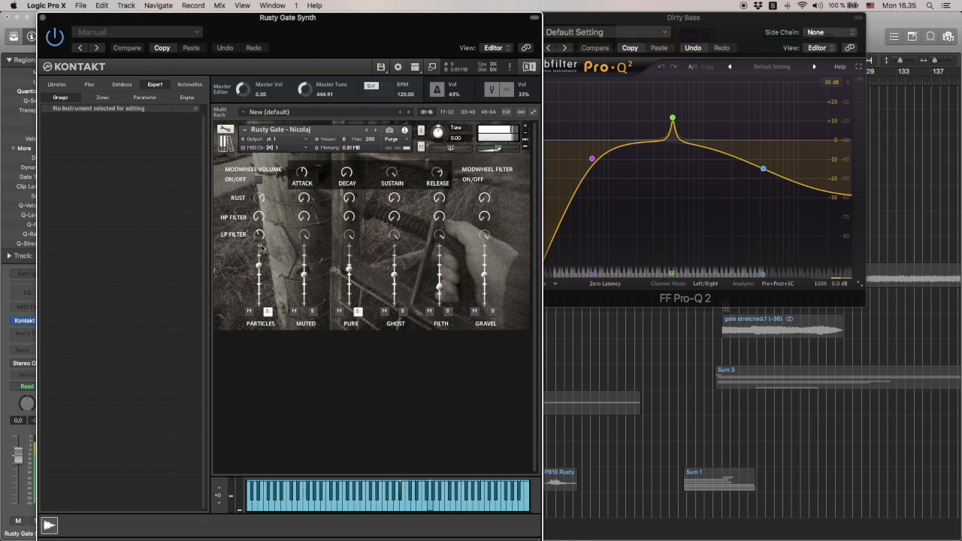
left_click(267, 311)
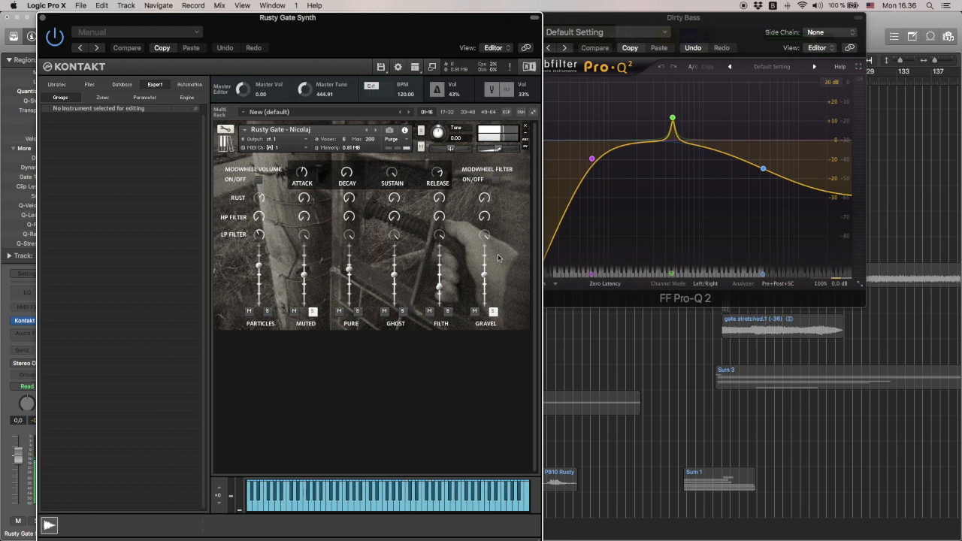
Turn on the modwheel filter and modwheel volume switches in the Rusty Gate instrument
left_click(495, 179)
left_click(260, 180)
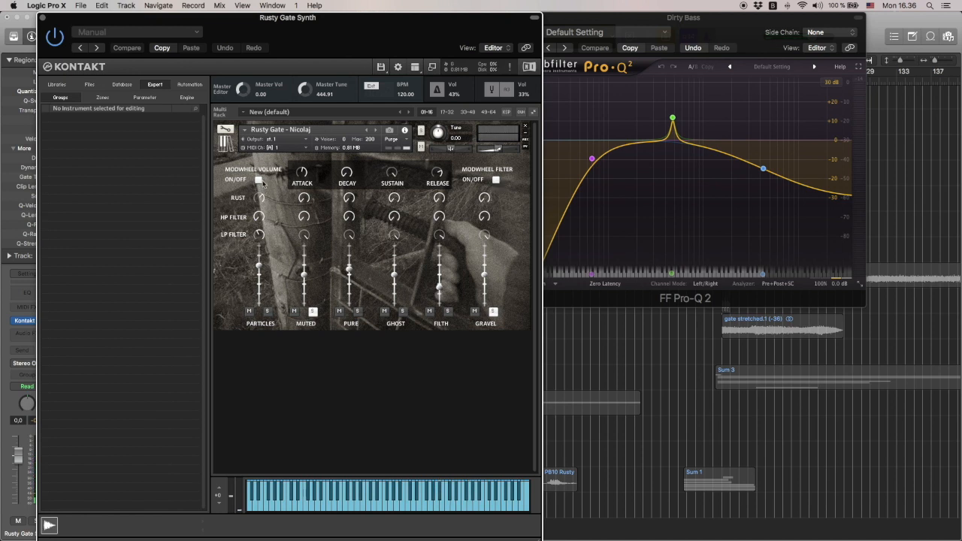